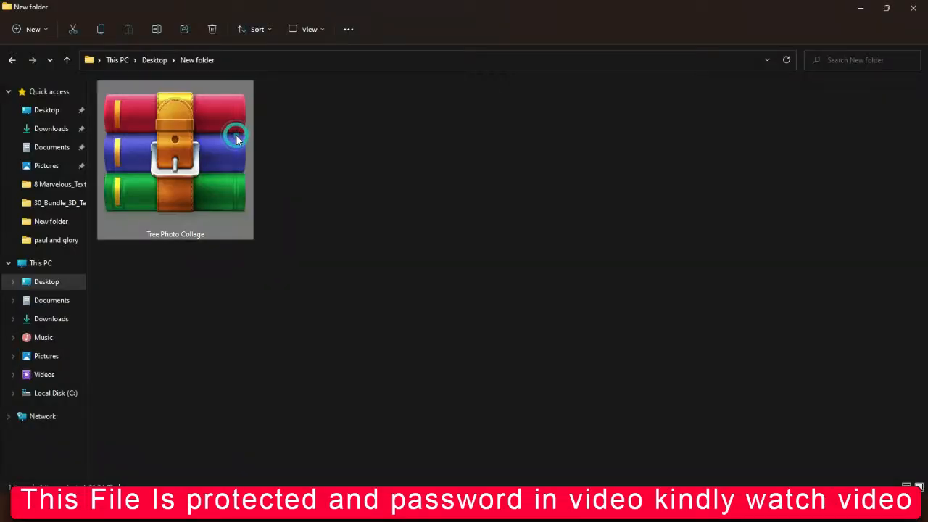
Extract the Tree Photo Collage archive into its own folder, entering the archive password
{"action": "right_click", "coordinate": [236, 134]}
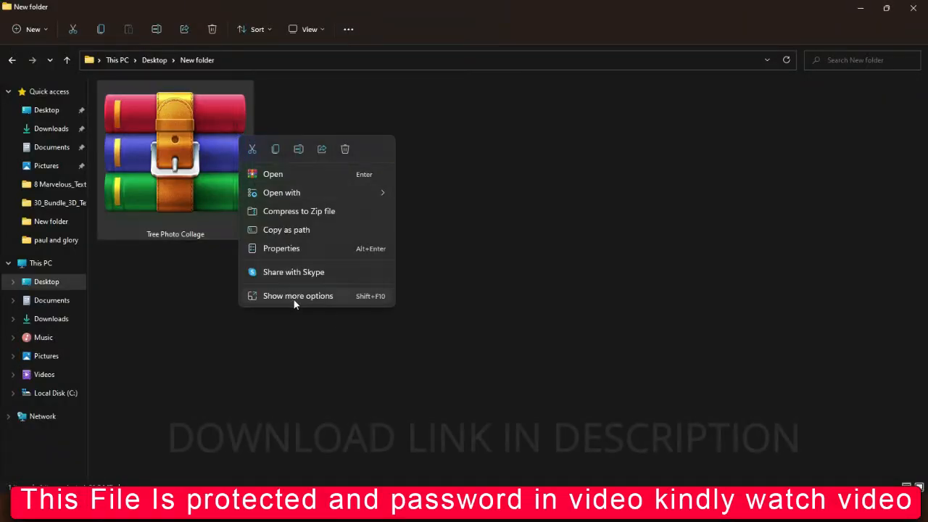
{"action": "left_click", "coordinate": [301, 296]}
{"action": "left_click", "coordinate": [340, 106]}
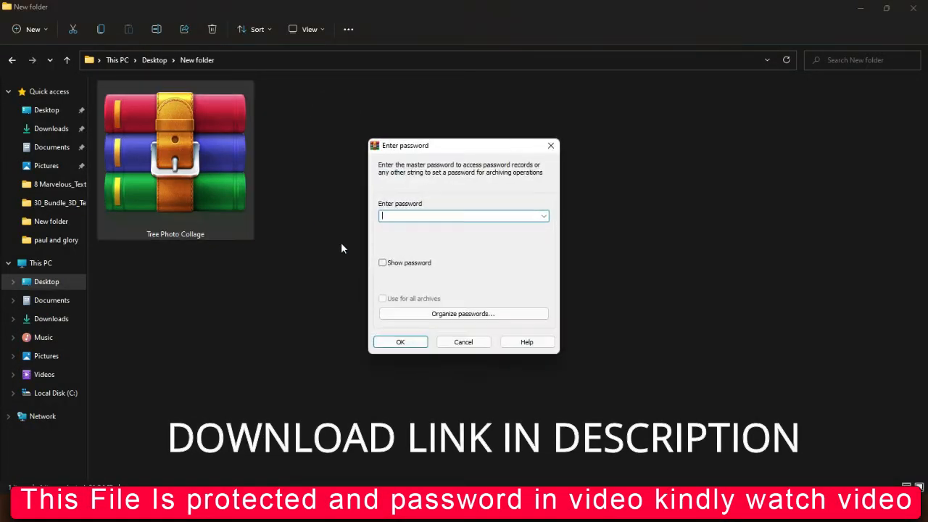
{"action": "left_click", "coordinate": [403, 342]}
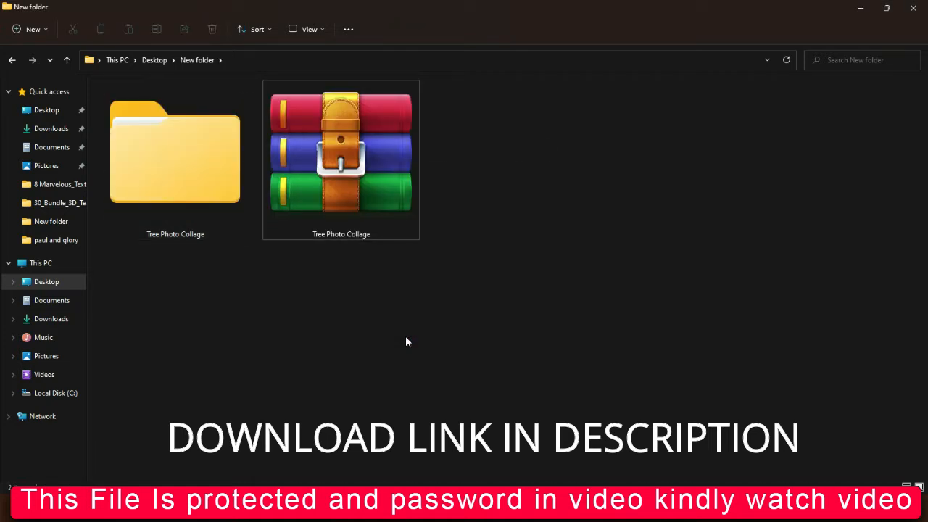
Open the extracted Tree Photo Collage folder and its inner folder, displaying the PSD files as extra large thumbnails
{"action": "double_click", "coordinate": [161, 191]}
{"action": "left_click", "coordinate": [317, 29]}
{"action": "left_click", "coordinate": [311, 57]}
{"action": "double_click", "coordinate": [167, 119]}
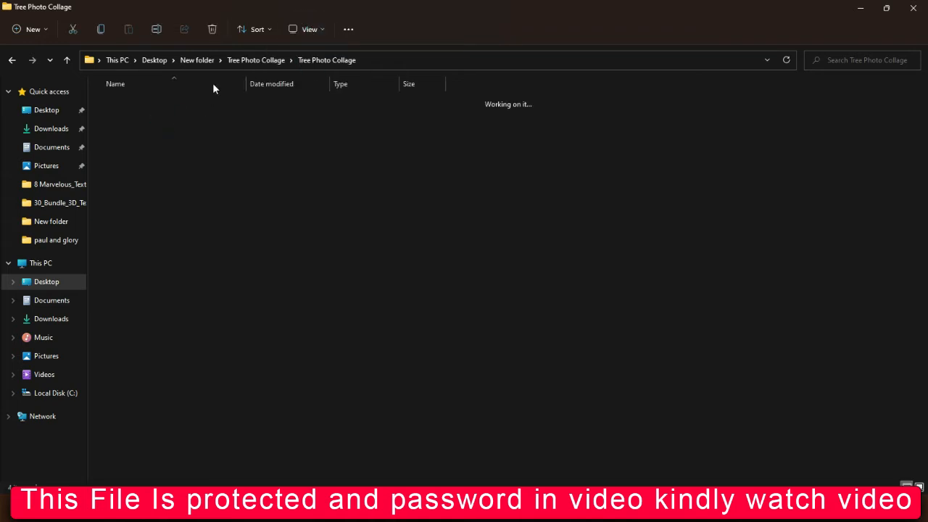
{"action": "left_click", "coordinate": [308, 29]}
{"action": "left_click", "coordinate": [313, 57]}
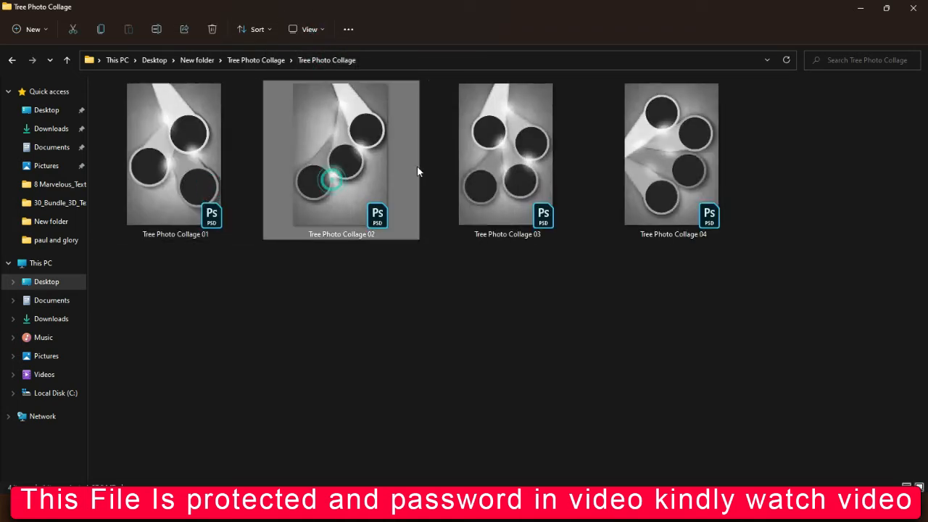
Check the combined properties of all four Tree Photo Collage PSD files
{"action": "left_click", "coordinate": [363, 187]}
{"action": "key", "text": "ctrl+a"}
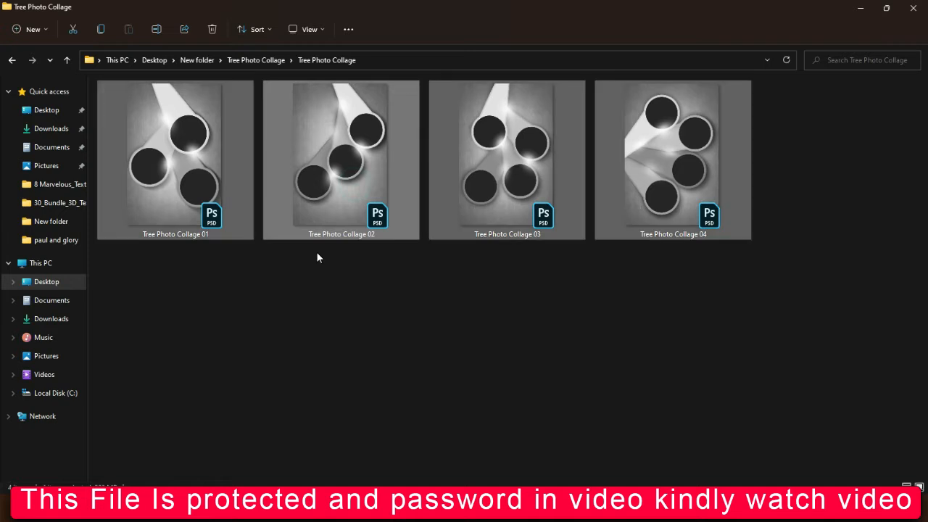
{"action": "right_click", "coordinate": [318, 225]}
{"action": "left_click", "coordinate": [350, 321]}
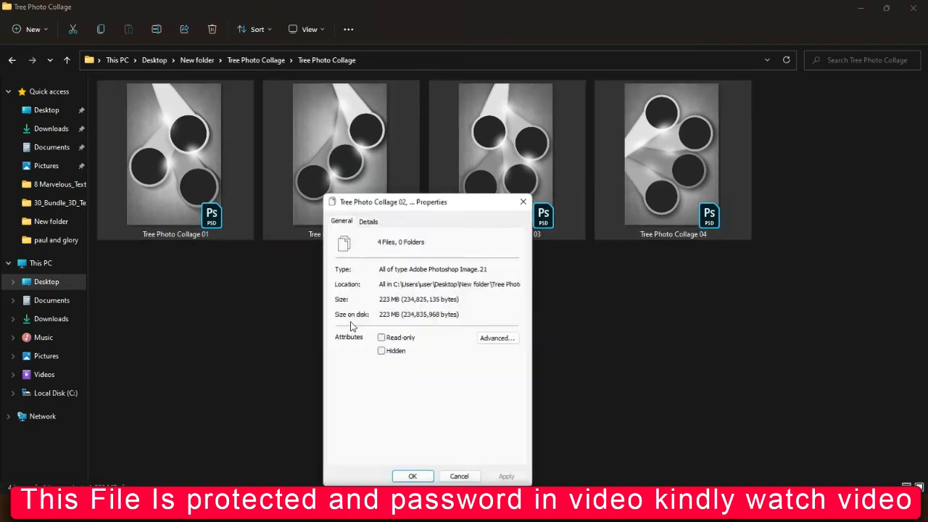
{"action": "left_click", "coordinate": [440, 479]}
Open Tree Photo Collage 01 in Photoshop and select the placeholder layer inside the Image 01 (Edit This) group
{"action": "left_click", "coordinate": [197, 160]}
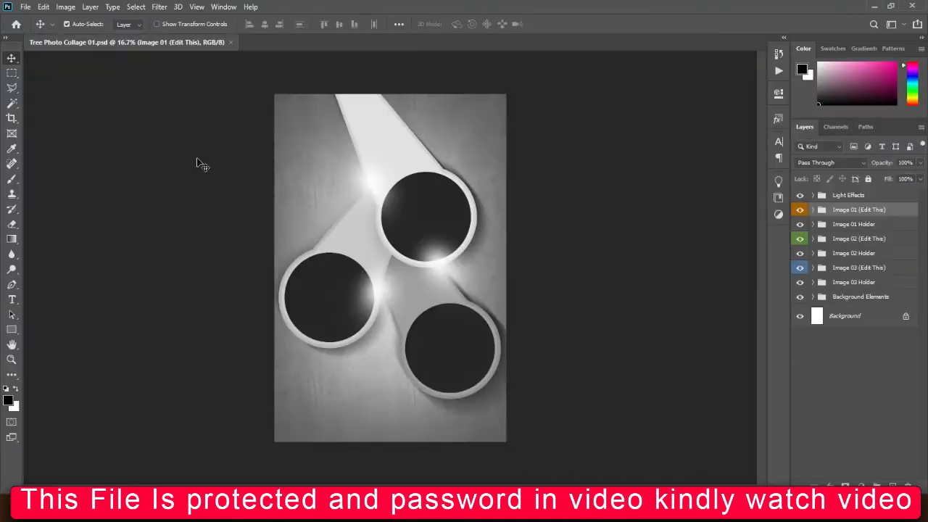
{"action": "key", "text": "ctrl+0"}
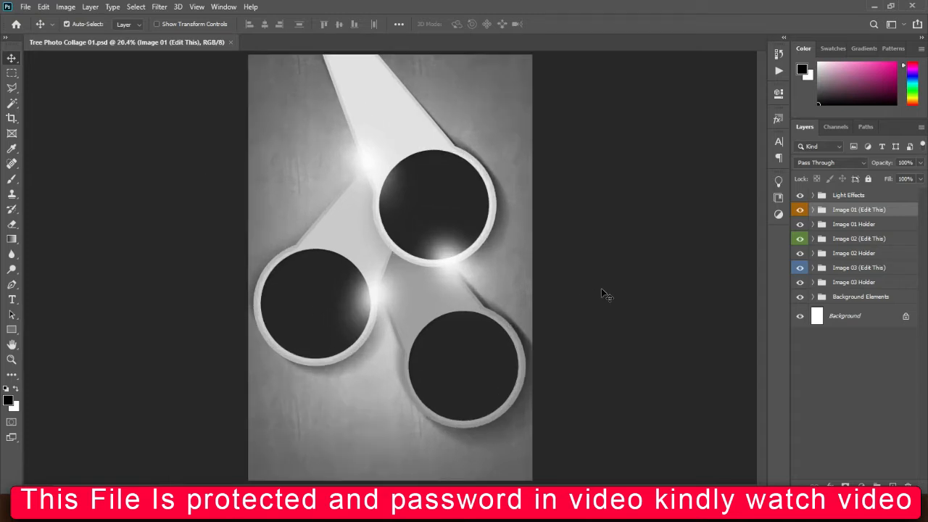
{"action": "left_click", "coordinate": [813, 210]}
{"action": "left_click", "coordinate": [865, 232]}
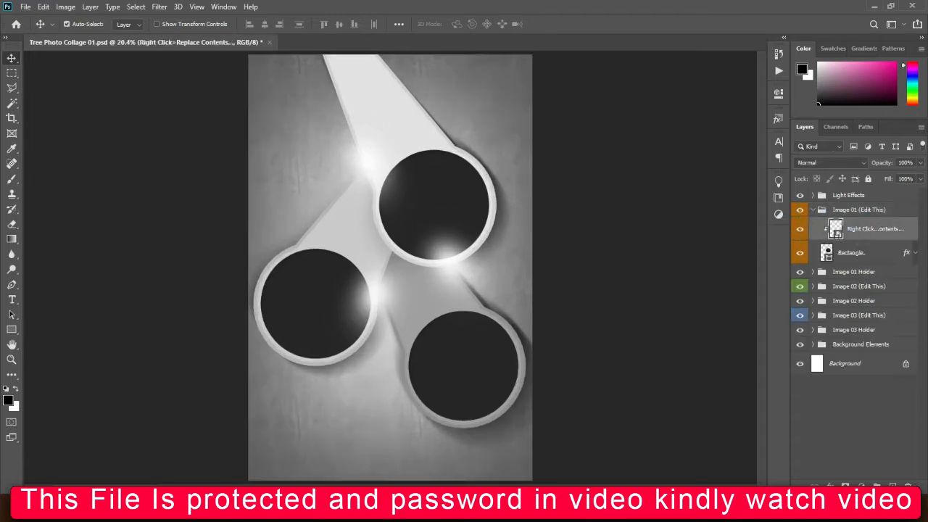
Place photo 1198406 from the PHOTOS folder in the Image 01 (Edit This) group and clip it beneath the placeholder layer
{"action": "left_click", "coordinate": [622, 451]}
{"action": "left_click", "coordinate": [565, 109]}
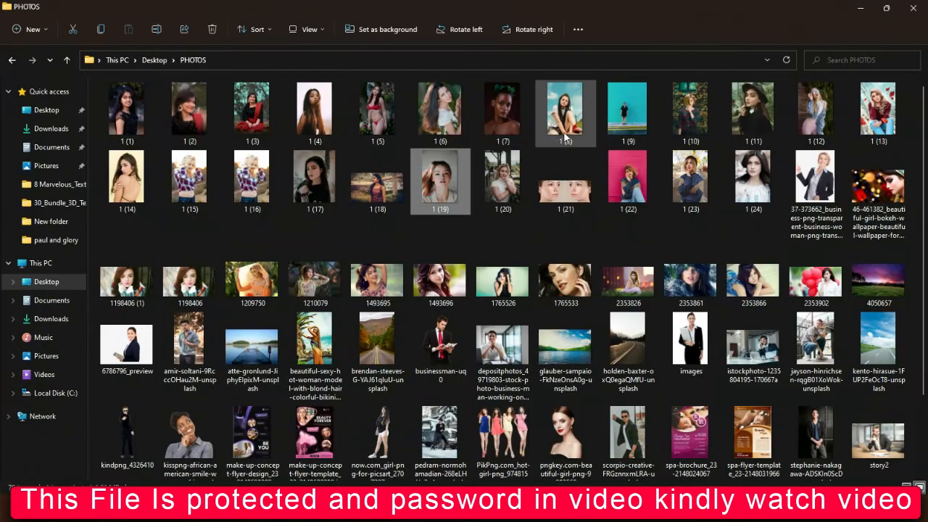
{"action": "left_click", "coordinate": [320, 286]}
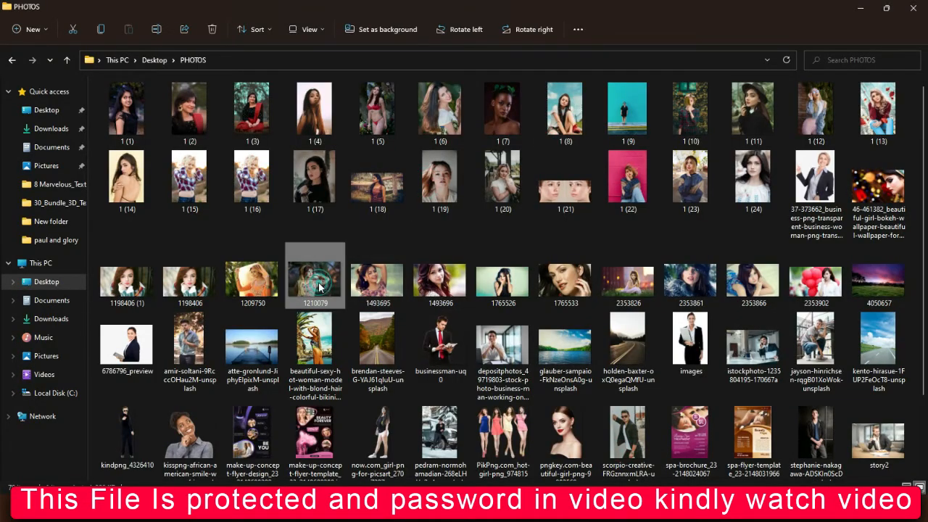
{"action": "left_click", "coordinate": [182, 287]}
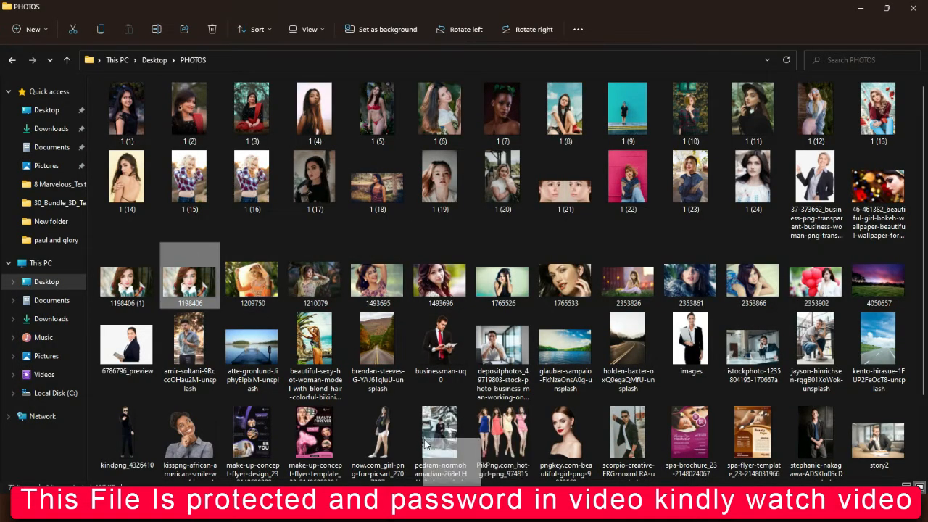
{"action": "double_click", "coordinate": [408, 5]}
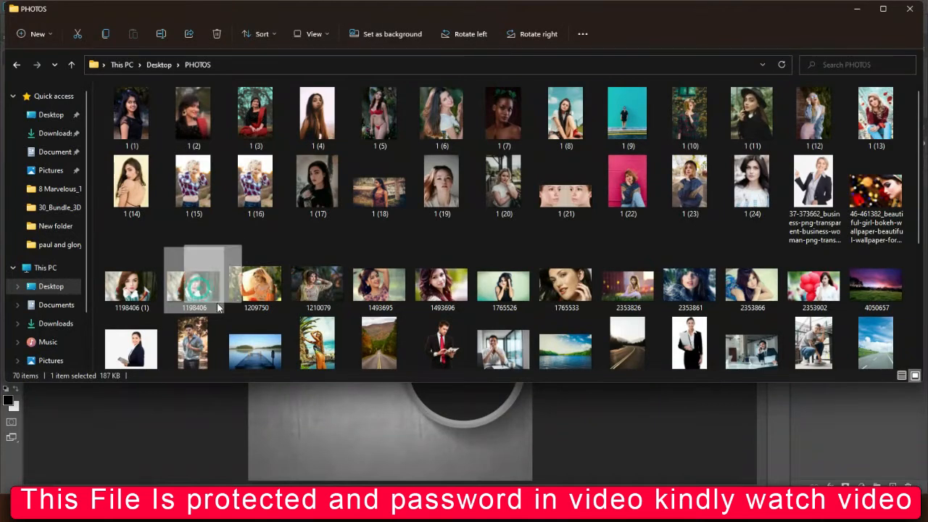
{"action": "left_click_drag", "start_coordinate": [212, 297], "coordinate": [364, 441]}
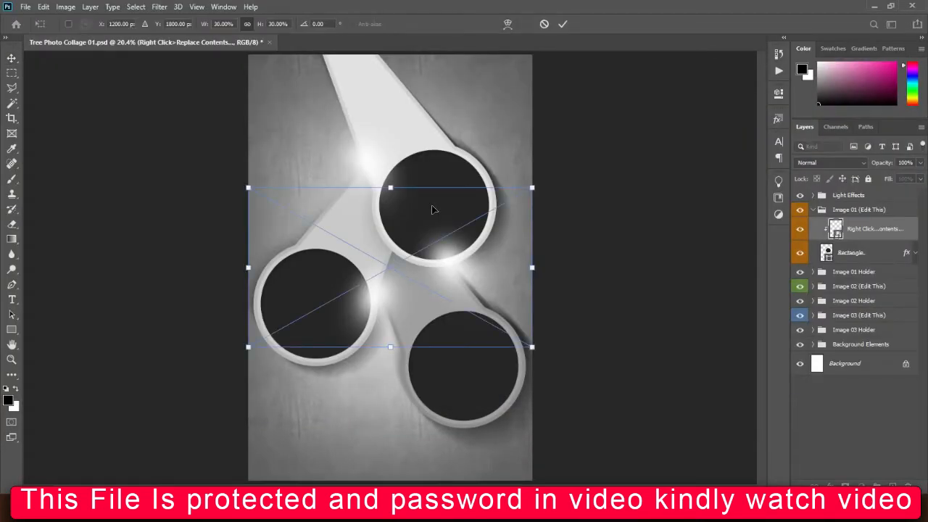
{"action": "key", "text": "Return"}
{"action": "left_click_drag", "start_coordinate": [879, 226], "coordinate": [875, 255]}
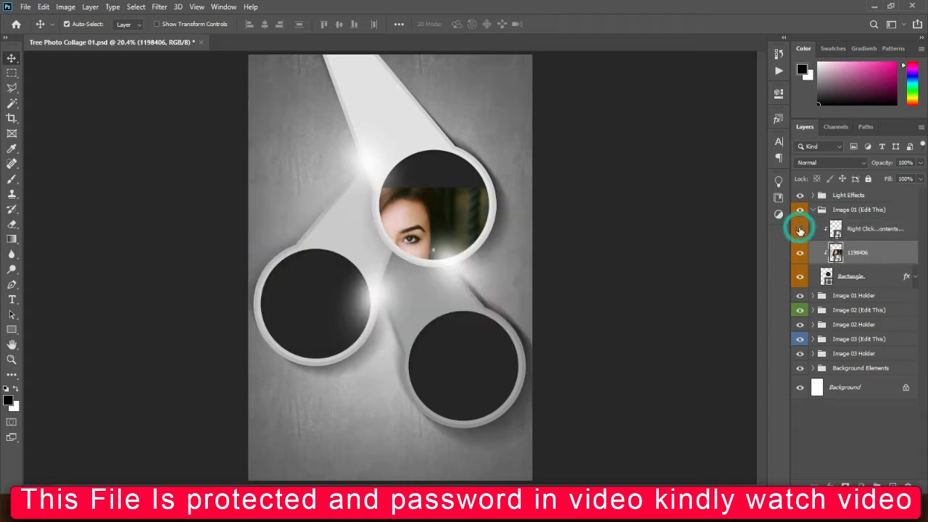
Hide the Image 01 placeholder layer and reposition photo 1198406 so the woman's face fills the uppermost circle
{"action": "key", "text": "ctrl+t"}
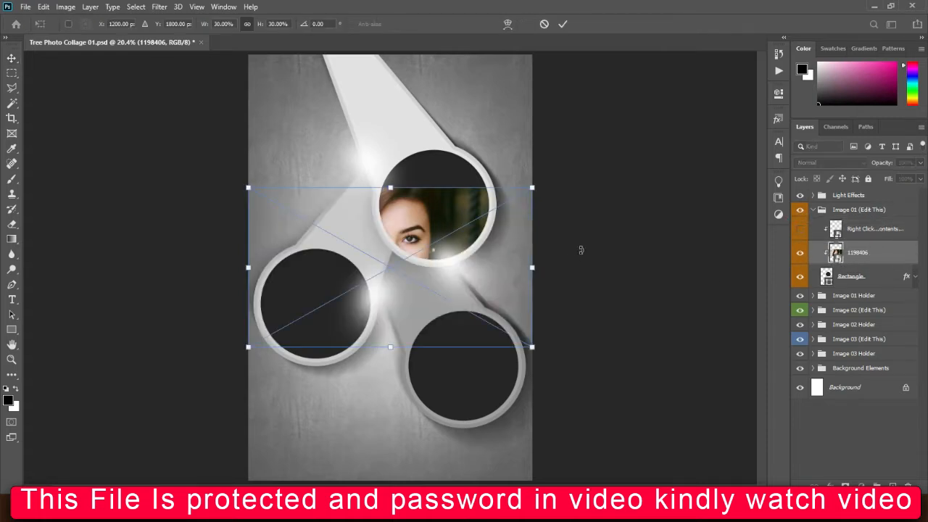
{"action": "left_click_drag", "start_coordinate": [396, 228], "coordinate": [441, 189]}
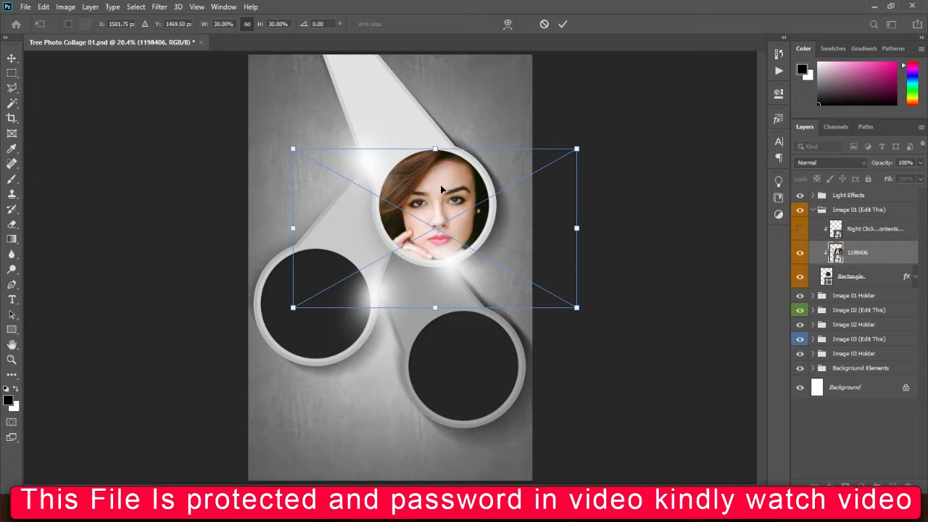
{"action": "key", "text": "Return"}
{"action": "left_click", "coordinate": [813, 296]}
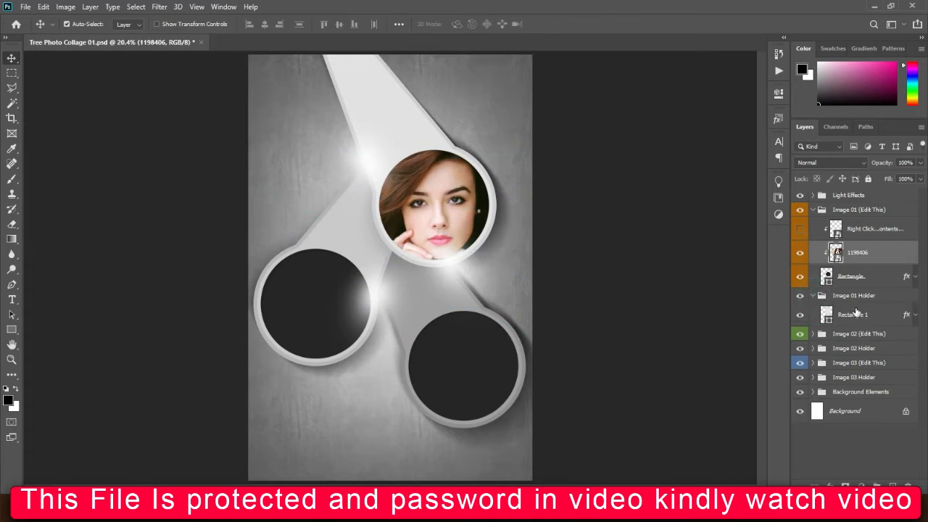
{"action": "left_click", "coordinate": [861, 320]}
{"action": "left_click", "coordinate": [814, 296]}
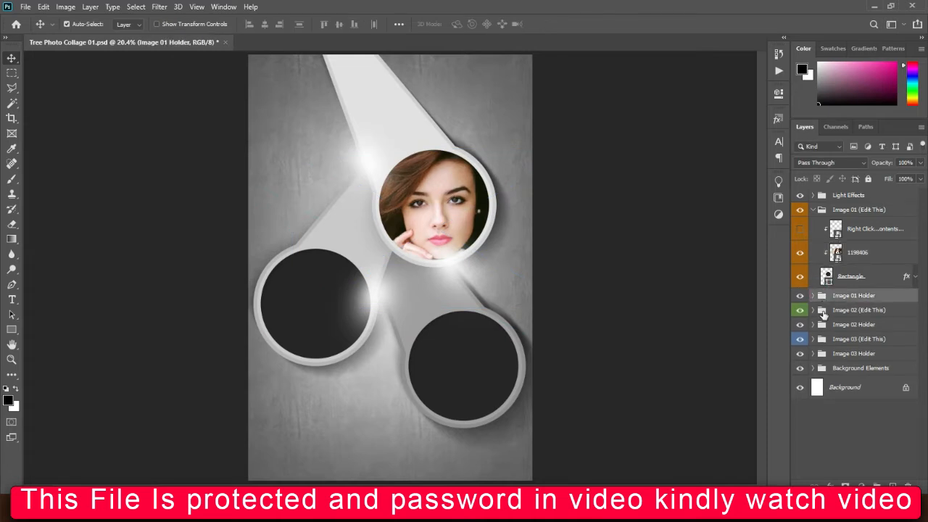
Place photo 1765533 from the PHOTOS folder in the Image 02 (Edit This) group and clip it beneath the placeholder layer
{"action": "left_click", "coordinate": [815, 311]}
{"action": "left_click", "coordinate": [870, 328]}
{"action": "mouse_move", "coordinate": [630, 510]}
{"action": "left_click", "coordinate": [628, 451]}
{"action": "left_click", "coordinate": [325, 288]}
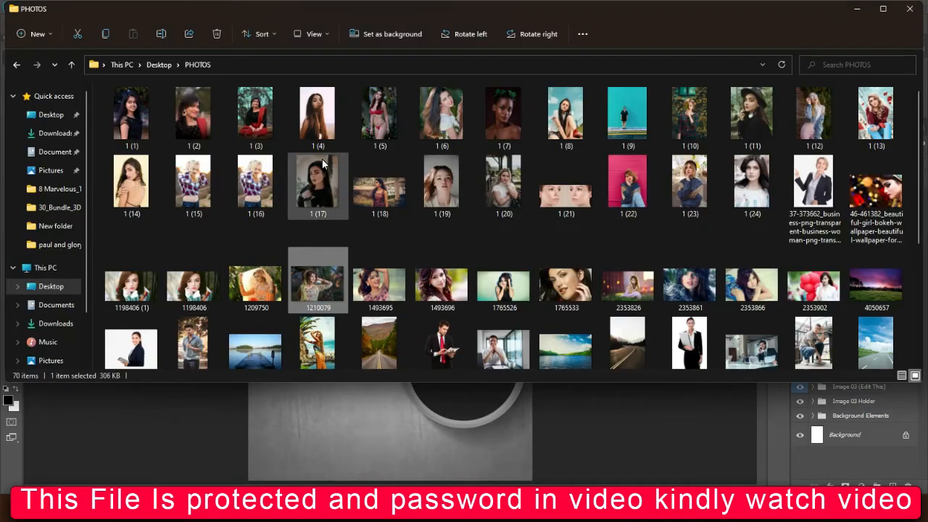
{"action": "left_click", "coordinate": [558, 290]}
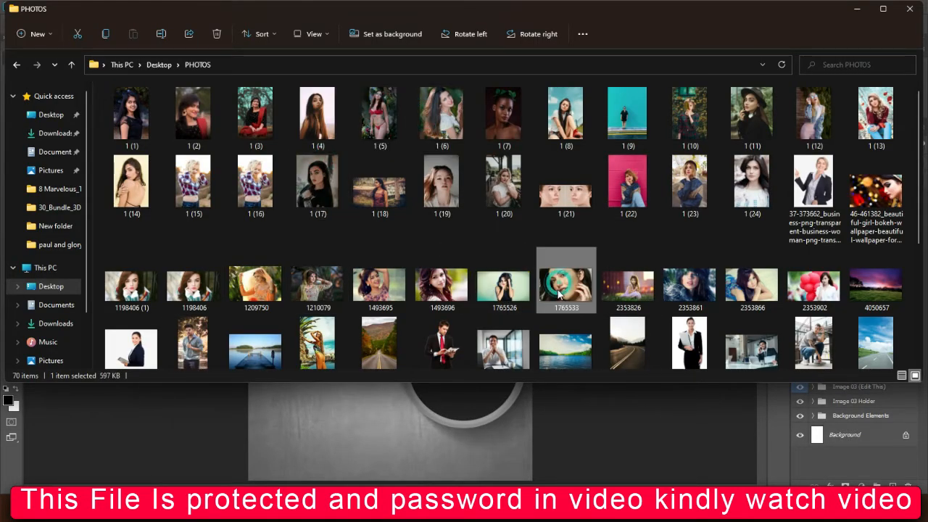
{"action": "left_click_drag", "start_coordinate": [558, 290], "coordinate": [366, 436]}
{"action": "key", "text": "Return"}
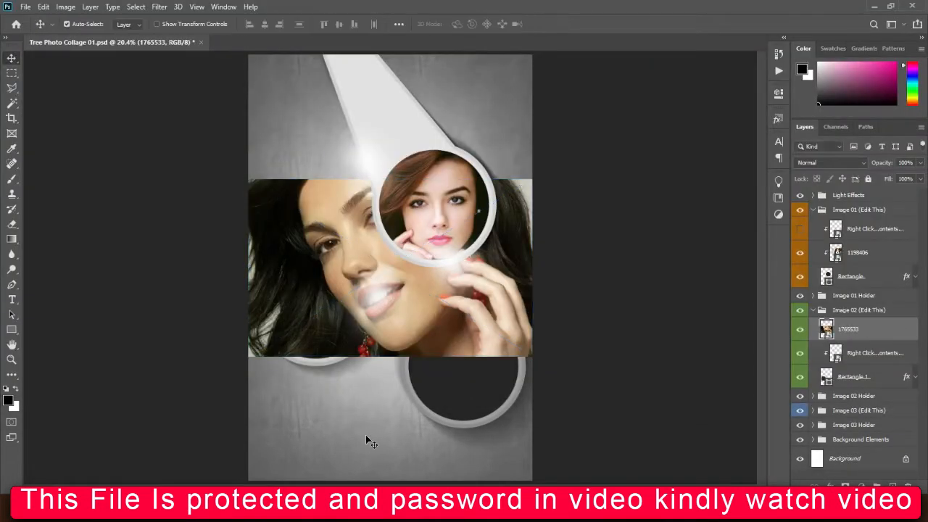
{"action": "left_click_drag", "start_coordinate": [846, 337], "coordinate": [846, 367]}
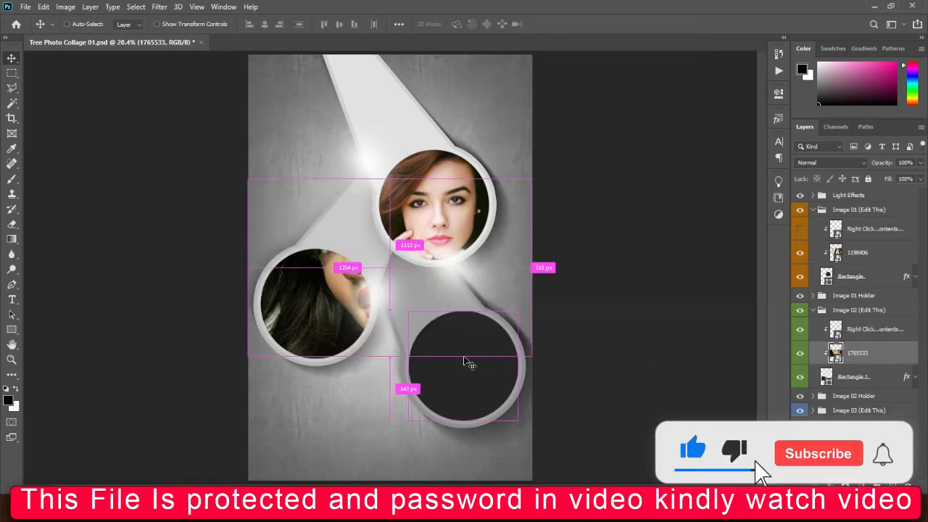
Scale photo 1765533 to about 14.75%, flip it horizontally and fit the face inside the collage's left circle
{"action": "key", "text": "ctrl+t"}
{"action": "left_click_drag", "start_coordinate": [534, 176], "coordinate": [437, 238]}
{"action": "left_click_drag", "start_coordinate": [349, 290], "coordinate": [311, 306]}
{"action": "right_click", "coordinate": [340, 299]}
{"action": "left_click", "coordinate": [380, 279]}
{"action": "left_click", "coordinate": [314, 251]}
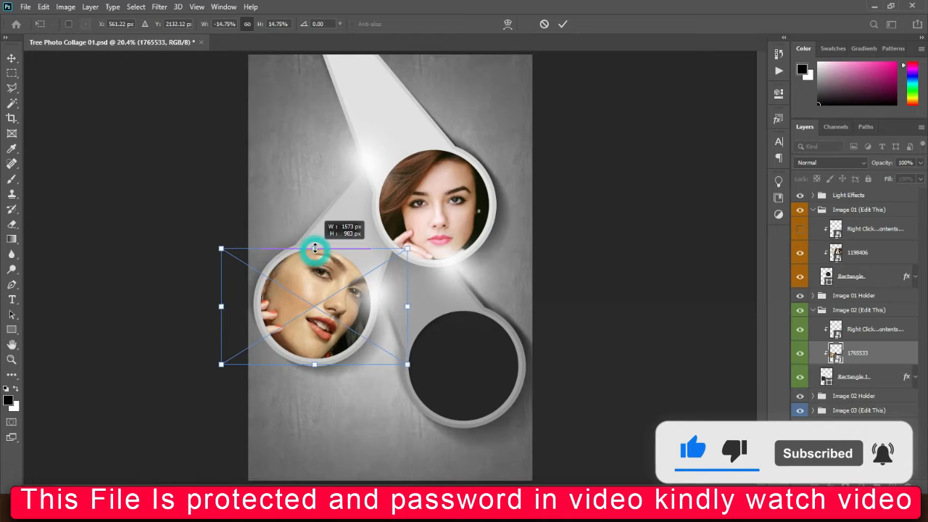
{"action": "key", "text": "Return"}
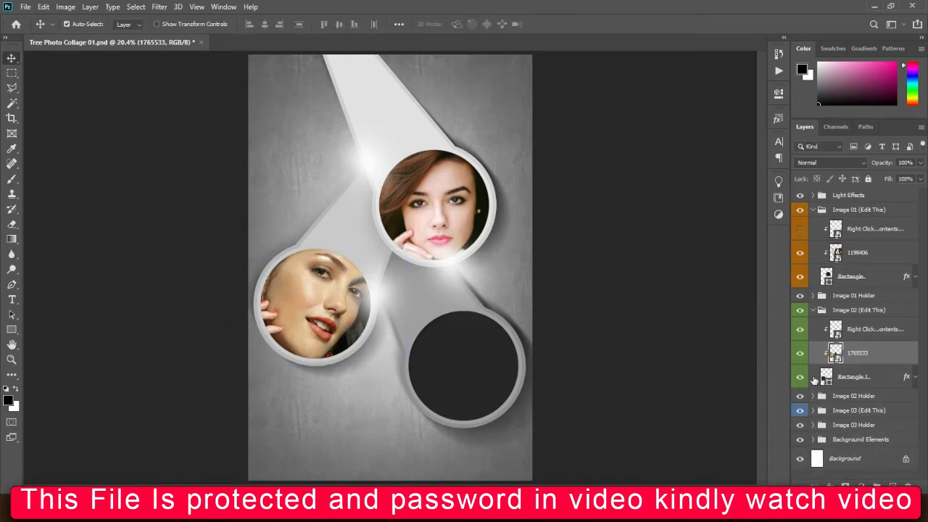
Place photo 1 (6) from the PHOTOS folder in the Image 03 (Edit This) group and clip it beneath the placeholder layer
{"action": "left_click", "coordinate": [812, 411]}
{"action": "left_click", "coordinate": [870, 429]}
{"action": "mouse_move", "coordinate": [629, 514]}
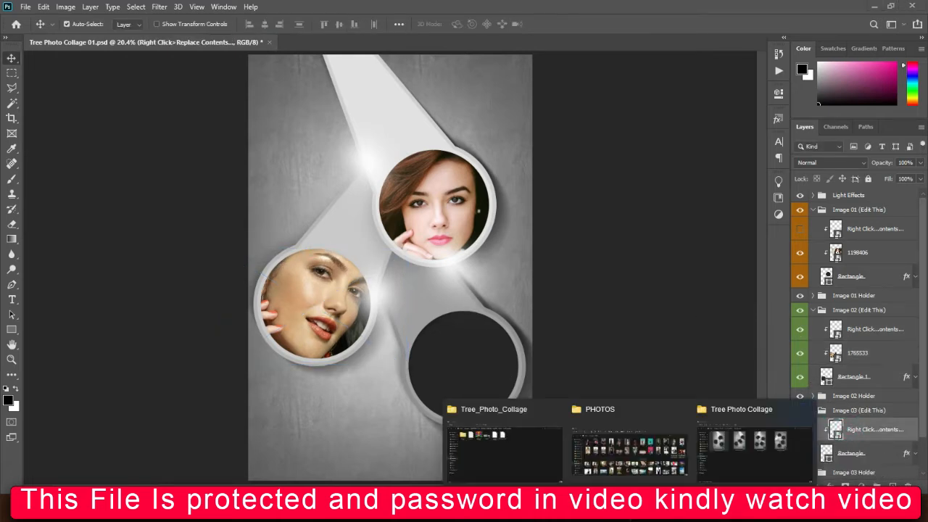
{"action": "left_click", "coordinate": [625, 451]}
{"action": "left_click", "coordinate": [456, 187]}
{"action": "left_click_drag", "start_coordinate": [444, 111], "coordinate": [471, 356]}
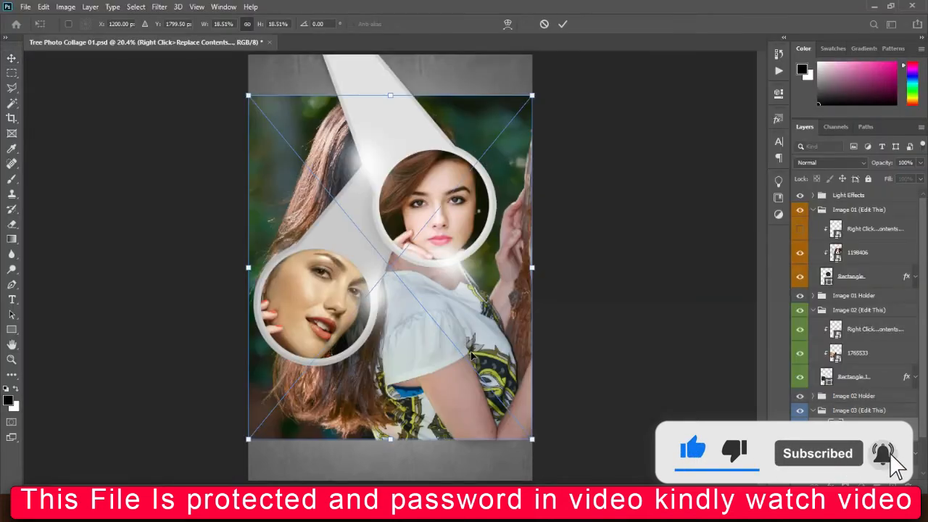
{"action": "key", "text": "Return"}
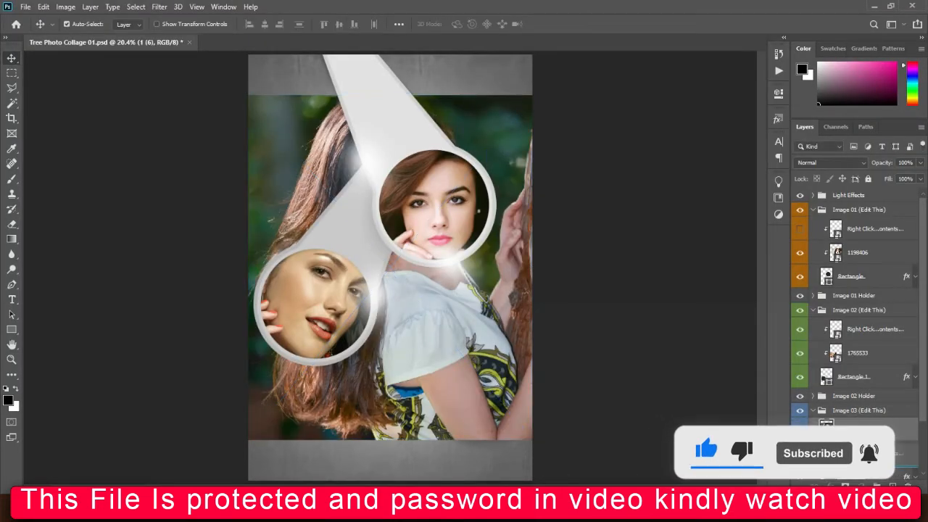
{"action": "key", "text": "ctrl+alt+g"}
Scale photo 1 (6) to about 8.67% and position the woman inside the collage's lower-right circle
{"action": "key", "text": "ctrl+t"}
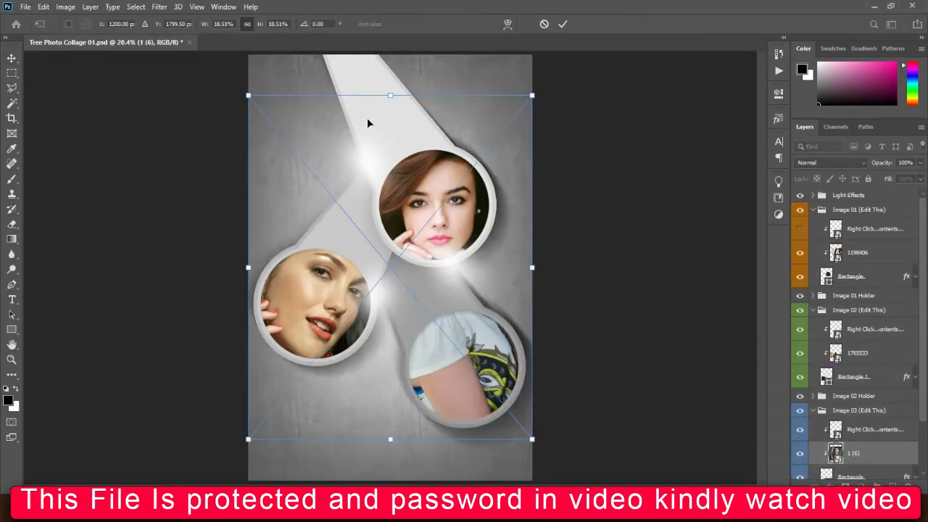
{"action": "left_click_drag", "start_coordinate": [390, 92], "coordinate": [389, 286]}
{"action": "left_click_drag", "start_coordinate": [440, 368], "coordinate": [516, 396]}
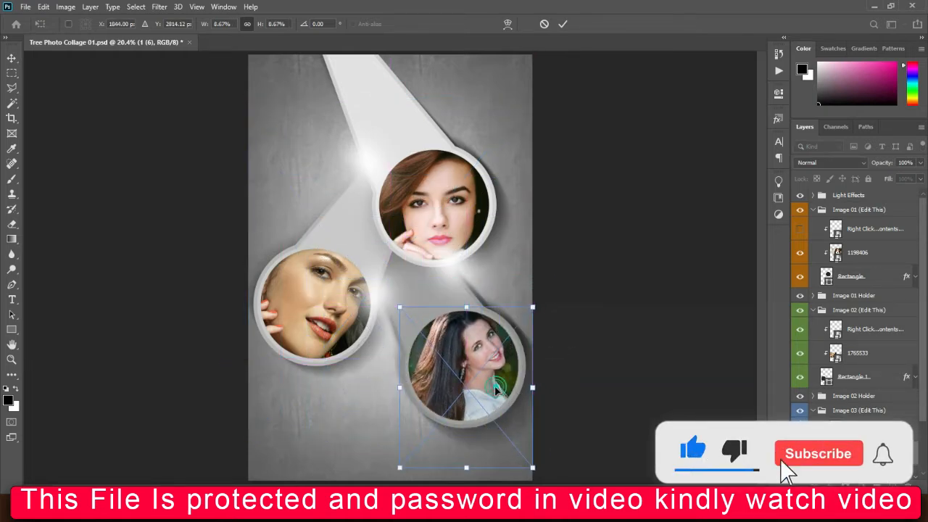
{"action": "key", "text": "Return"}
Examine the three placed photos close up and check the overall look of the collage
{"action": "key", "text": "ctrl+plus"}
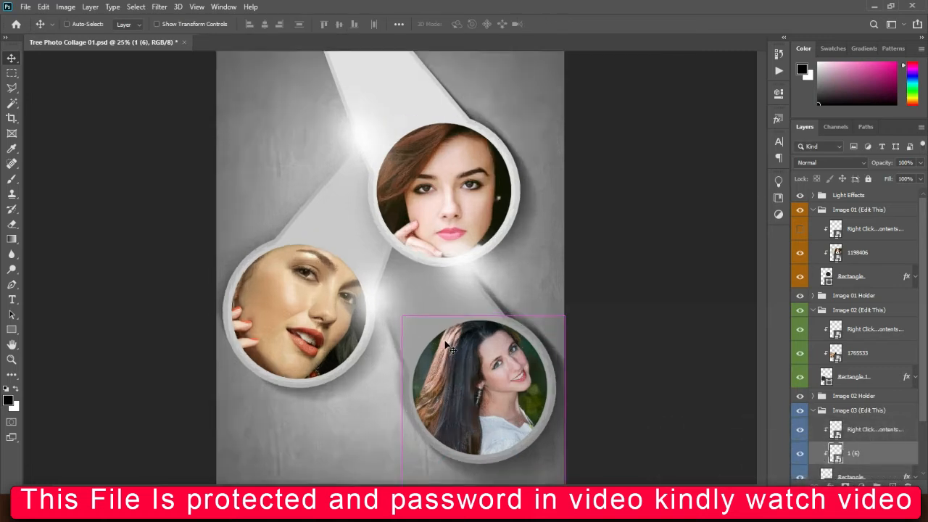
{"action": "key", "text": "ctrl+plus"}
{"action": "key", "text": "ctrl+plus"}
{"action": "key", "text": "ctrl+plus"}
{"action": "key", "text": "ctrl+minus"}
{"action": "key", "text": "ctrl+minus"}
{"action": "key", "text": "ctrl+minus"}
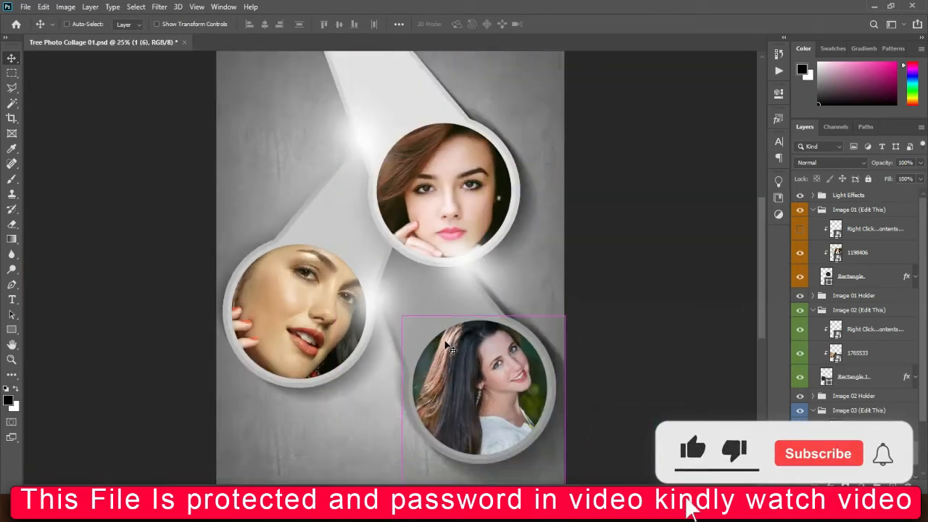
{"action": "key", "text": "ctrl+minus"}
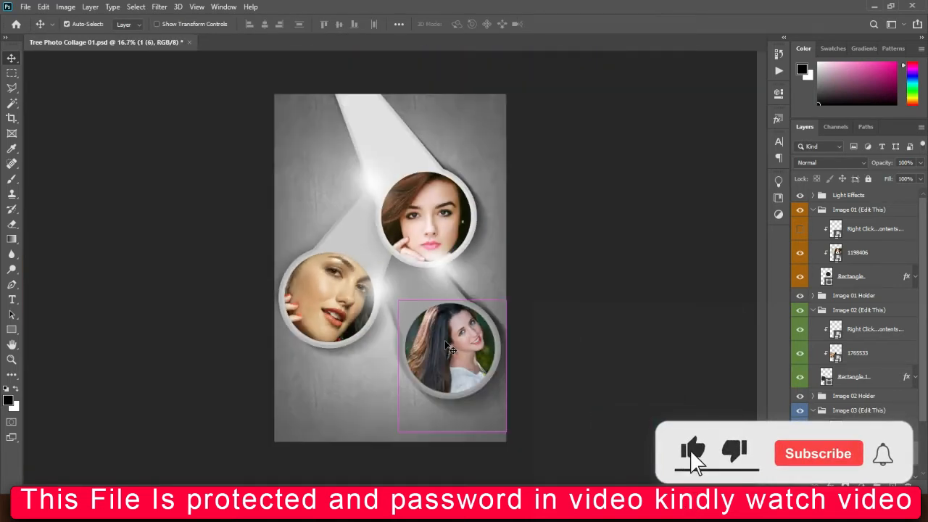
Collapse the Image 01, Image 02 and Image 03 (Edit This) layer groups, checking the contents of the Light Effects group
{"action": "left_click", "coordinate": [815, 412]}
{"action": "left_click", "coordinate": [814, 196]}
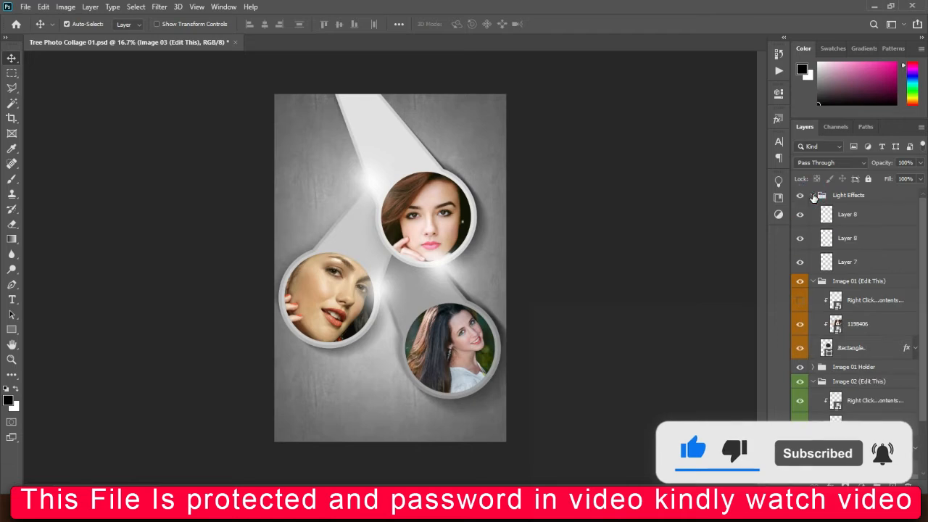
{"action": "left_click", "coordinate": [814, 196]}
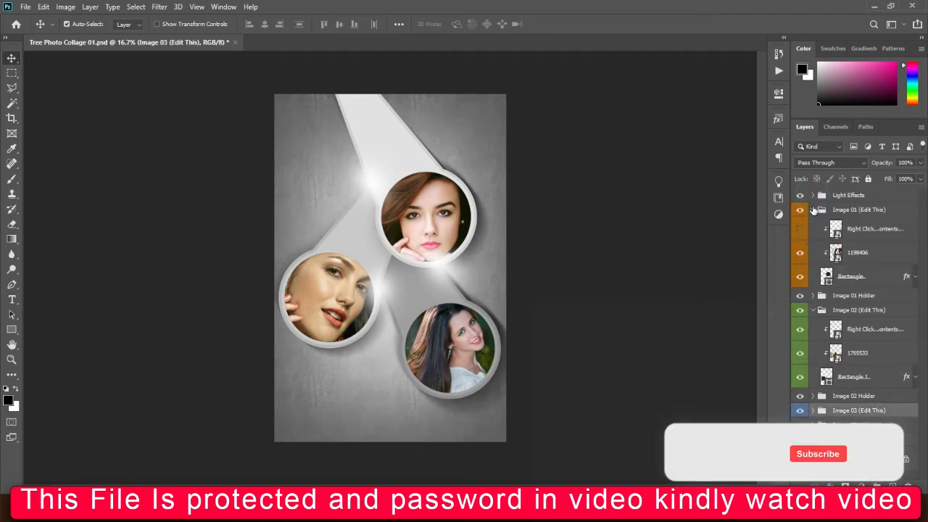
{"action": "left_click", "coordinate": [816, 210]}
{"action": "left_click", "coordinate": [814, 211]}
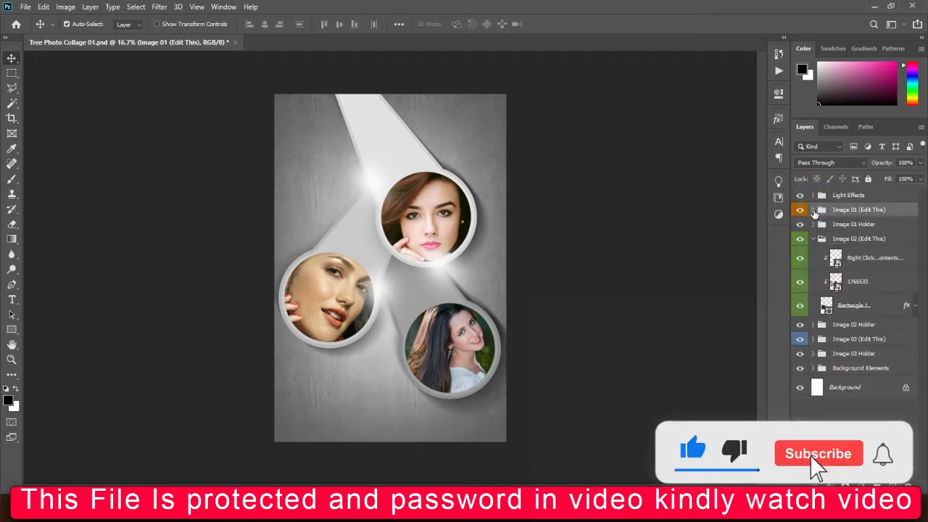
{"action": "left_click", "coordinate": [814, 239]}
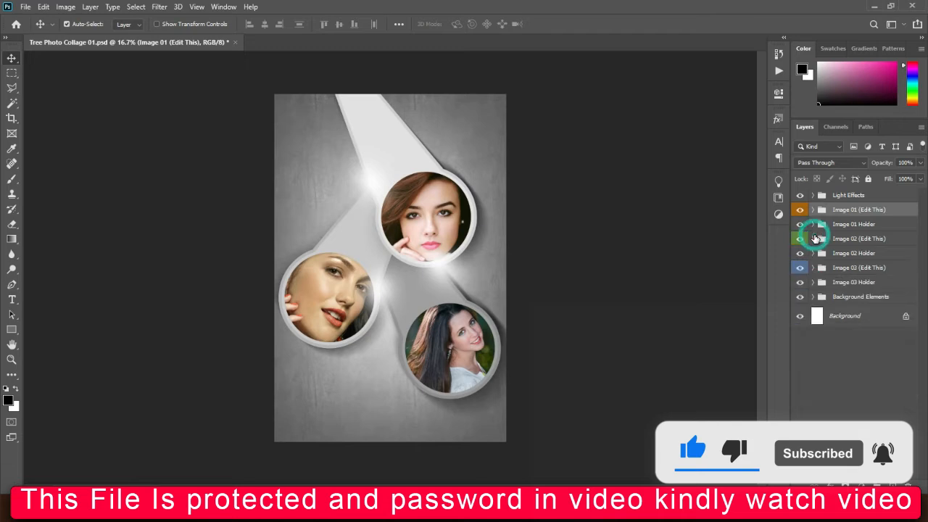
Place photo 4050657 from the PHOTOS folder directly above the Background Elements group
{"action": "left_click", "coordinate": [849, 298]}
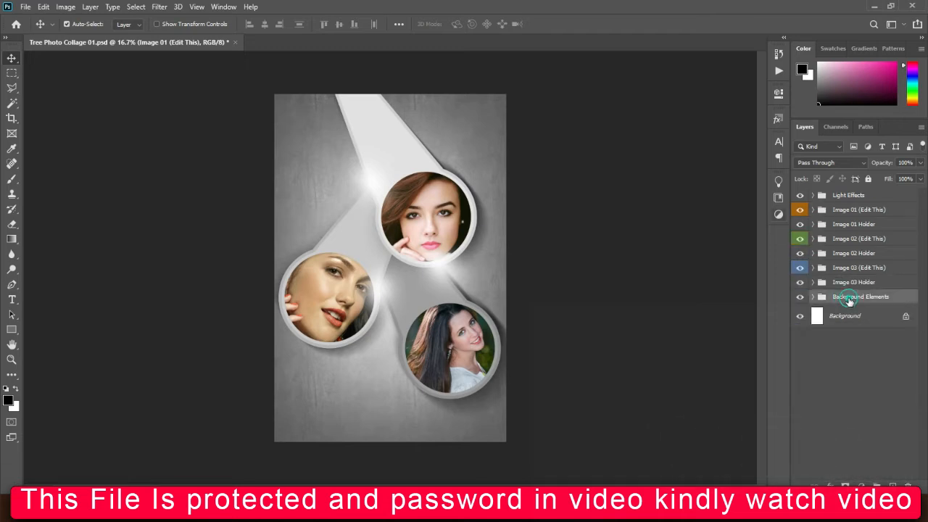
{"action": "left_click", "coordinate": [856, 283]}
{"action": "left_click", "coordinate": [857, 268]}
{"action": "left_click", "coordinate": [856, 253]}
{"action": "left_click", "coordinate": [857, 297]}
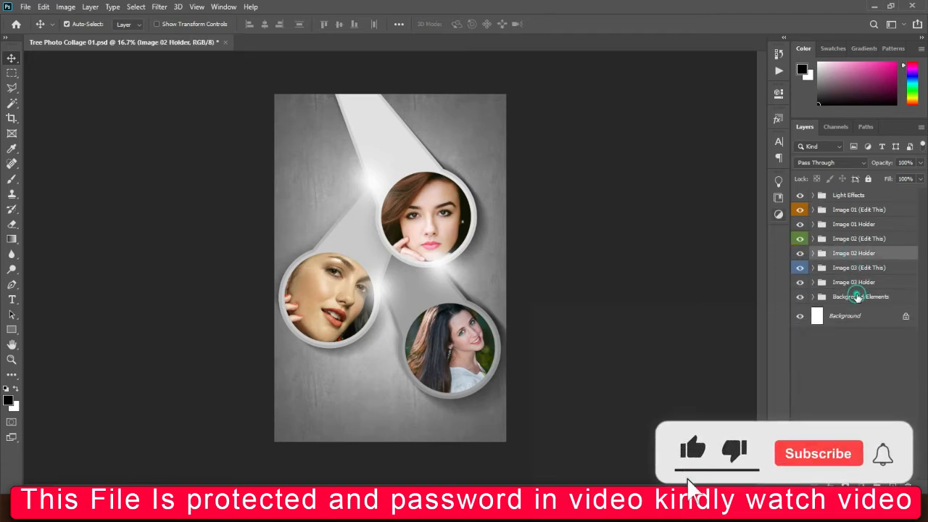
{"action": "mouse_move", "coordinate": [708, 510]}
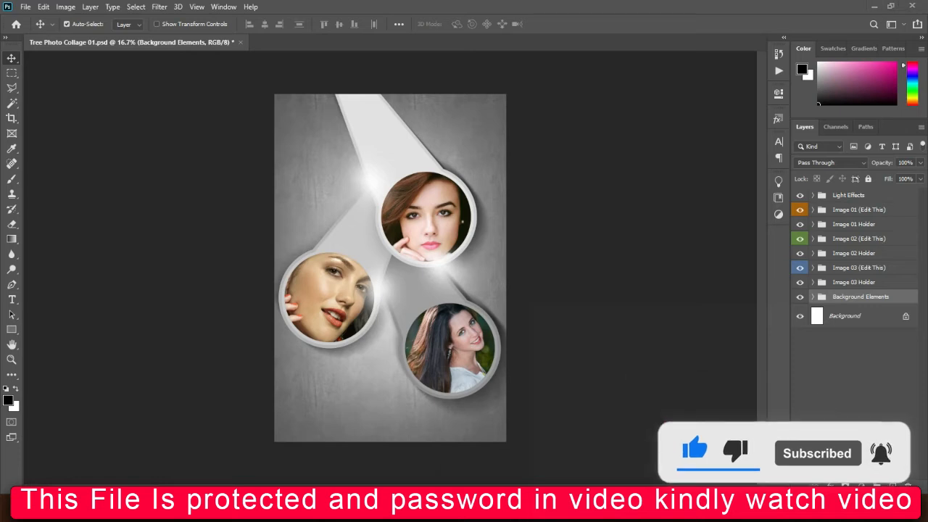
{"action": "mouse_move", "coordinate": [678, 509]}
{"action": "left_click", "coordinate": [615, 421]}
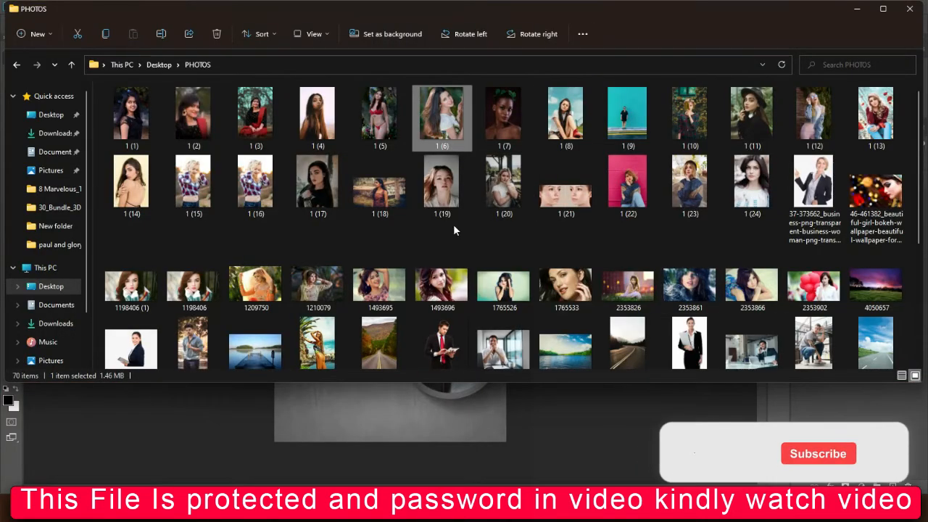
{"action": "left_click_drag", "start_coordinate": [851, 293], "coordinate": [528, 414]}
Scale photo 4050657 to about 113.53% so it covers the whole canvas, and compare the collage with and without it
{"action": "left_click_drag", "start_coordinate": [390, 192], "coordinate": [390, 87]}
{"action": "left_click_drag", "start_coordinate": [390, 337], "coordinate": [390, 431]}
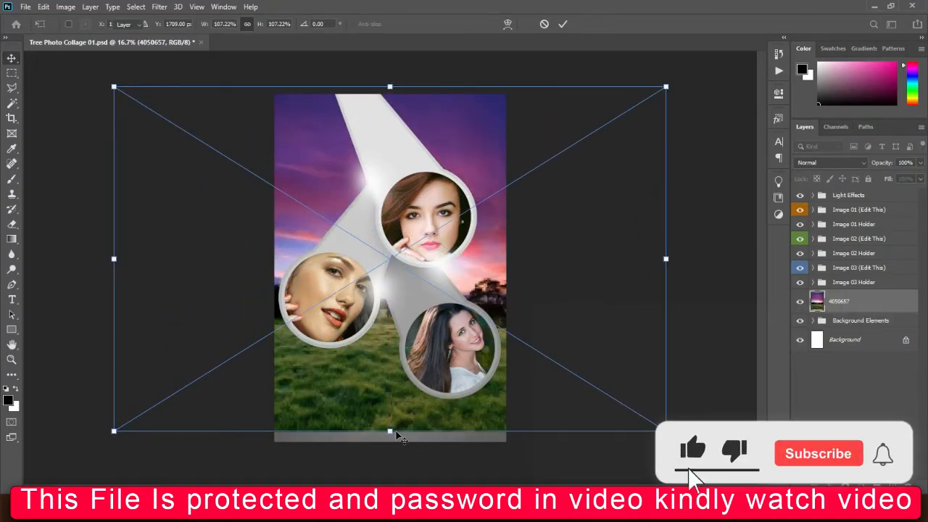
{"action": "key", "text": "Return"}
{"action": "key", "text": "ctrl+t"}
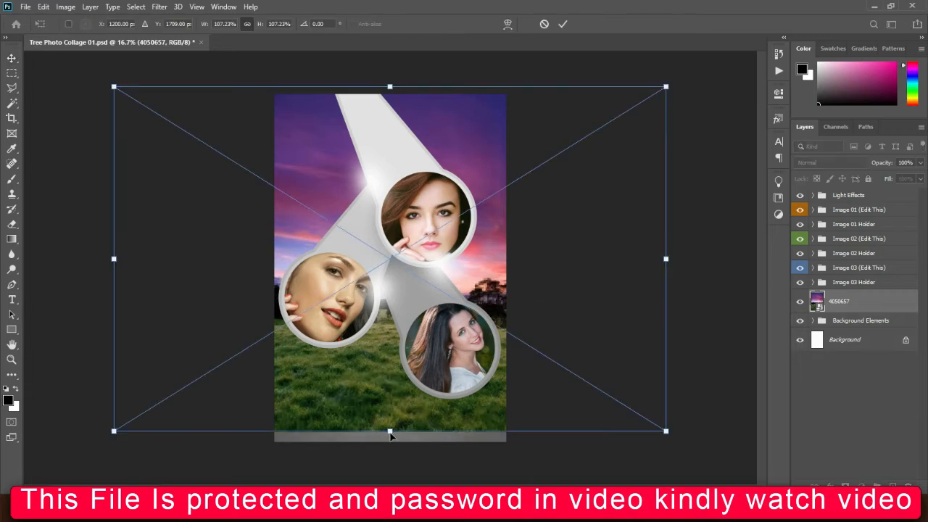
{"action": "left_click_drag", "start_coordinate": [389, 430], "coordinate": [389, 441]}
{"action": "key", "text": "Return"}
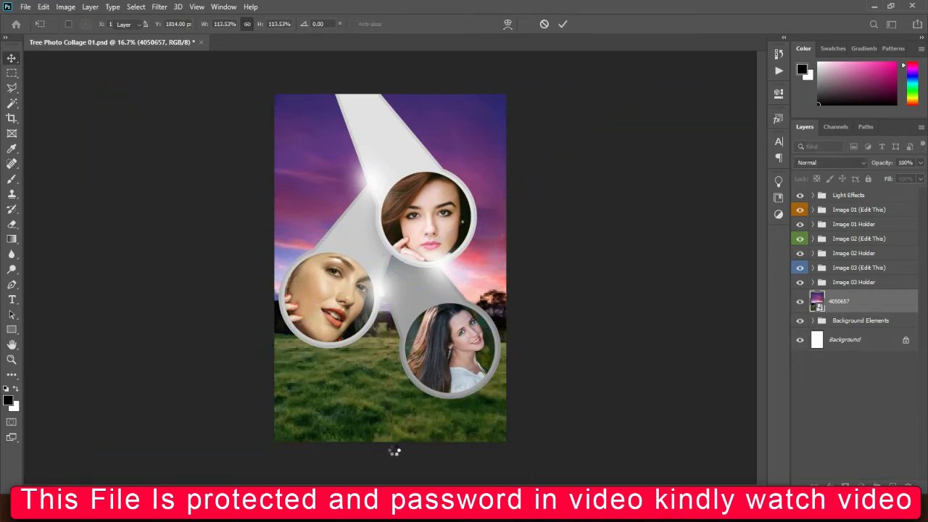
{"action": "left_click", "coordinate": [800, 303]}
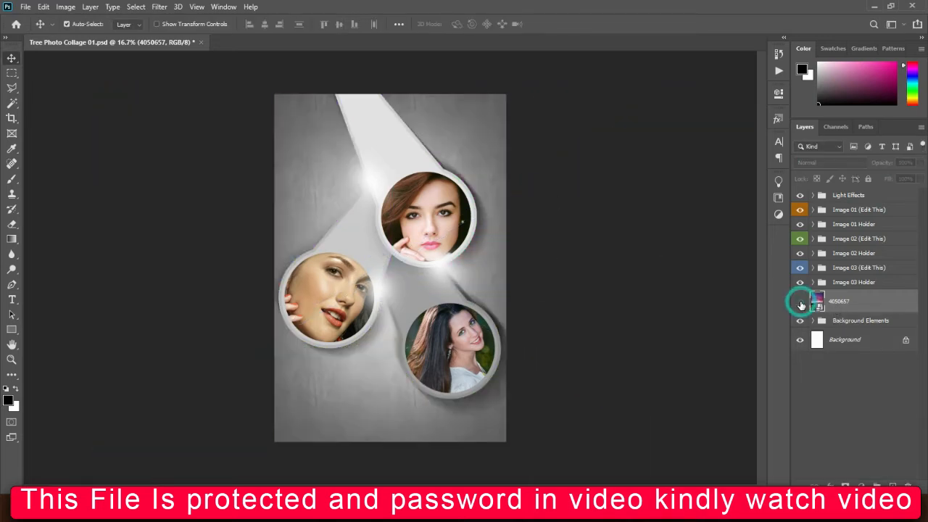
{"action": "left_click", "coordinate": [800, 302]}
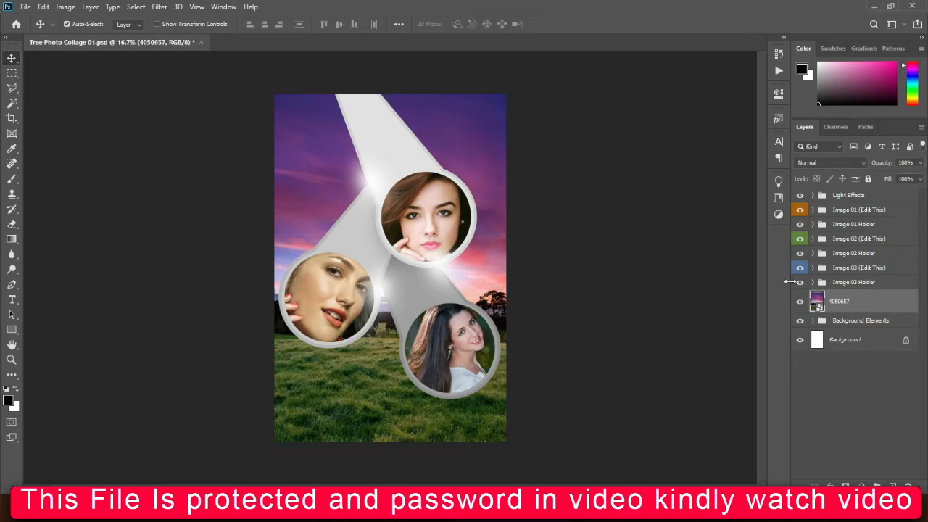
Place the lake pier photo atte-gronlund-JiphyElpixM-unsplash from the PHOTOS folder above the 4050657 layer
{"action": "mouse_move", "coordinate": [630, 510]}
{"action": "left_click", "coordinate": [633, 458]}
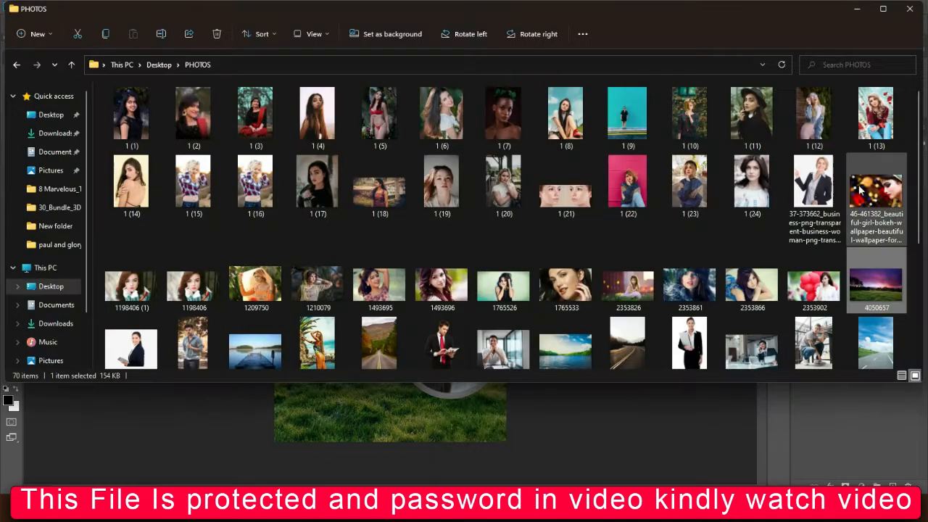
{"action": "left_click_drag", "start_coordinate": [918, 202], "coordinate": [927, 327]}
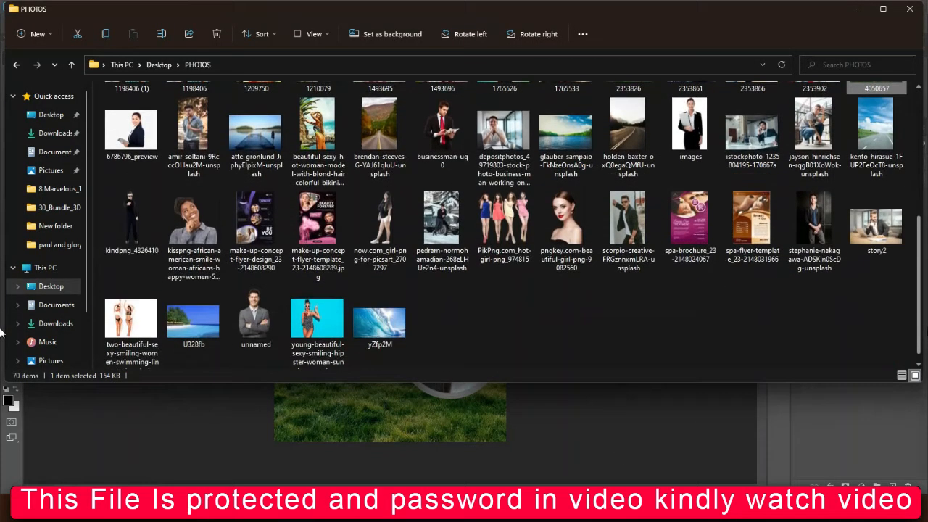
{"action": "left_click_drag", "start_coordinate": [2, 331], "coordinate": [1, 293]}
{"action": "left_click_drag", "start_coordinate": [240, 199], "coordinate": [413, 415]}
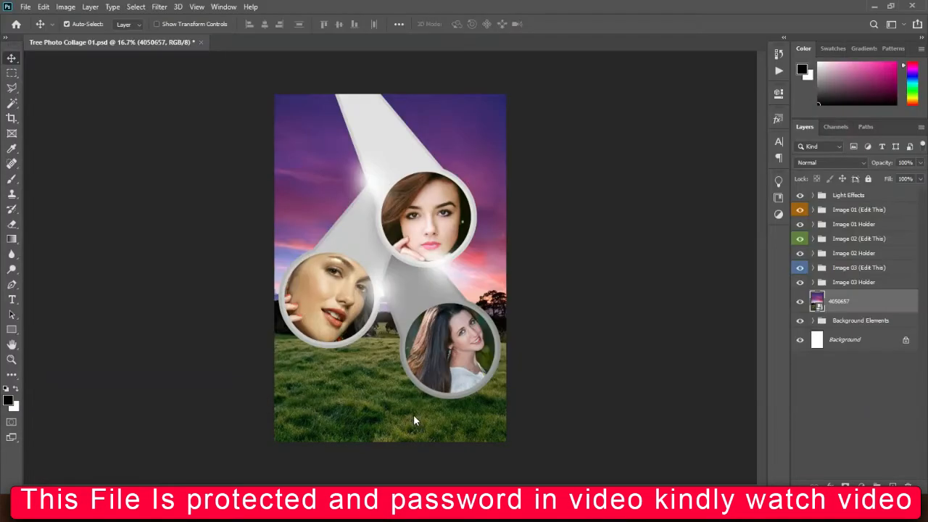
Enlarge the lake pier photo to cover the whole canvas, and hide both it and the 4050657 background photo
{"action": "left_click_drag", "start_coordinate": [389, 189], "coordinate": [390, 78]}
{"action": "left_click_drag", "start_coordinate": [390, 345], "coordinate": [390, 450]}
{"action": "key", "text": "Return"}
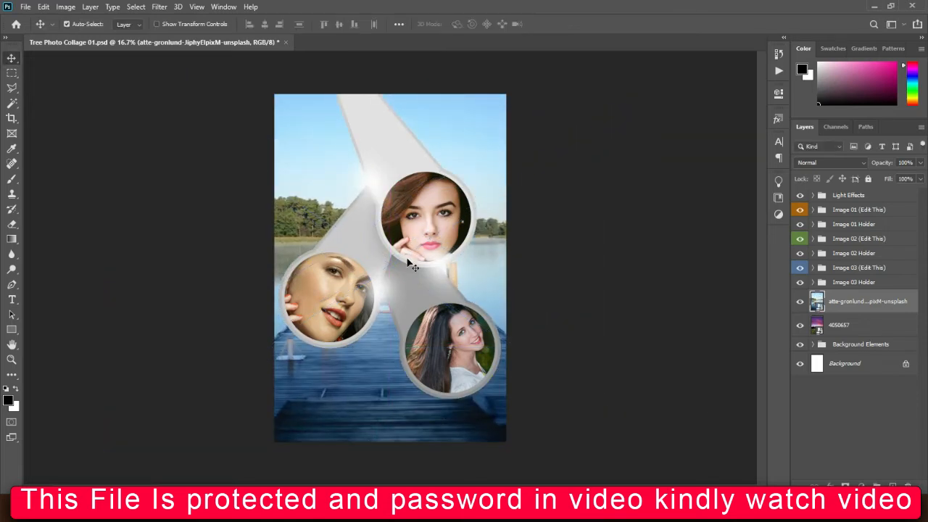
{"action": "left_click", "coordinate": [800, 301]}
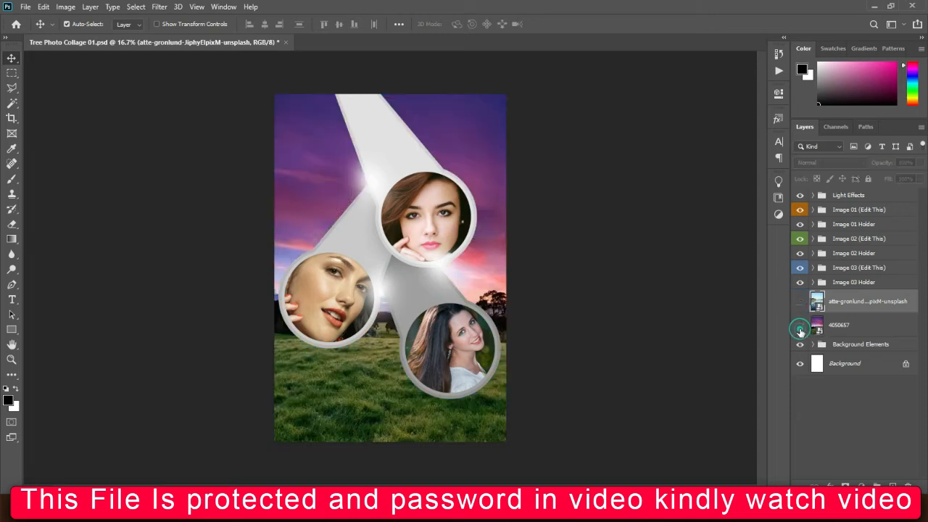
{"action": "left_click", "coordinate": [800, 328]}
Open Tree Photo Collage 02.psd from the Tree Photo Collage folder
{"action": "mouse_move", "coordinate": [630, 511]}
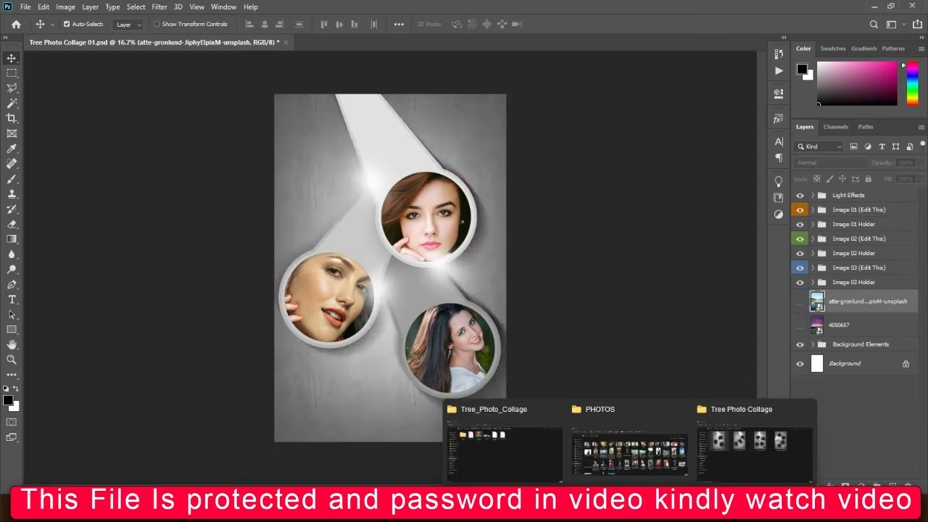
{"action": "left_click", "coordinate": [772, 449]}
{"action": "double_click", "coordinate": [329, 155]}
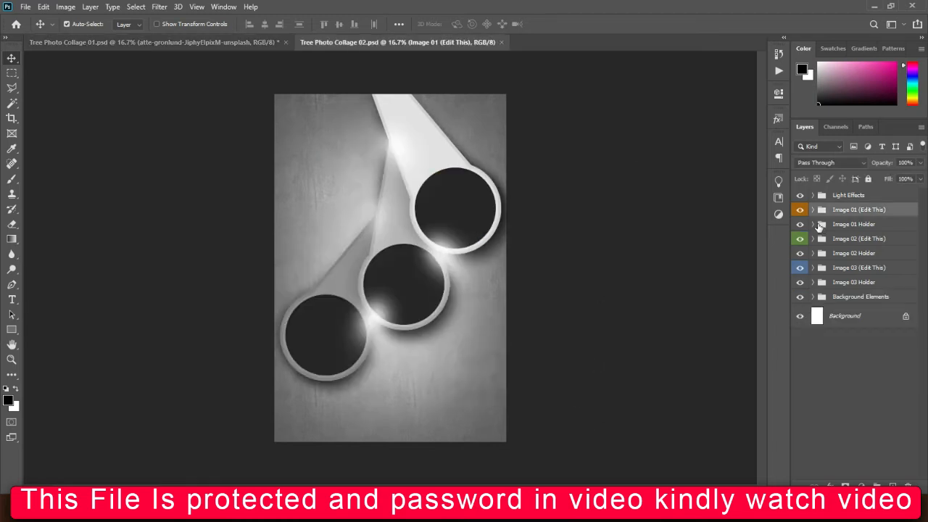
Place photo 2353866 from the PHOTOS folder in the Image 01 (Edit This) group and clip it beneath the placeholder layer
{"action": "left_click", "coordinate": [813, 211]}
{"action": "left_click", "coordinate": [849, 232]}
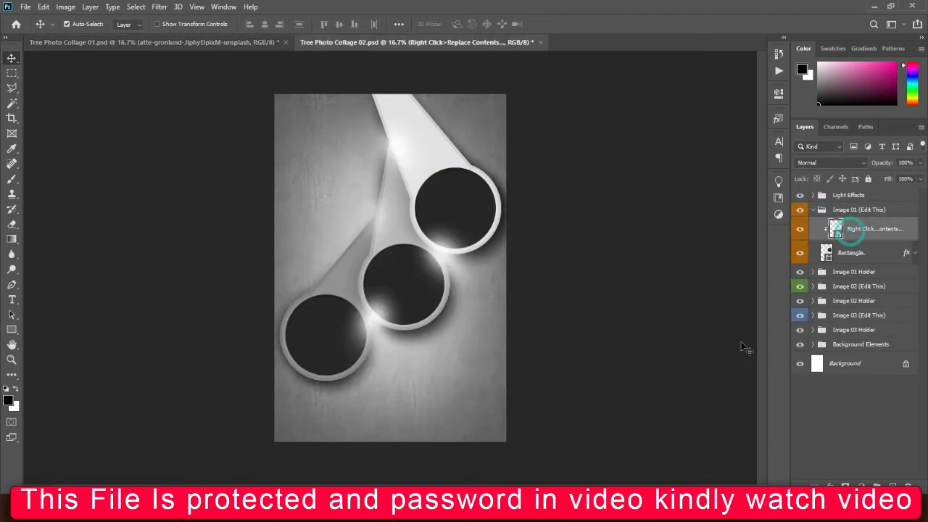
{"action": "mouse_move", "coordinate": [630, 511]}
{"action": "left_click", "coordinate": [641, 453]}
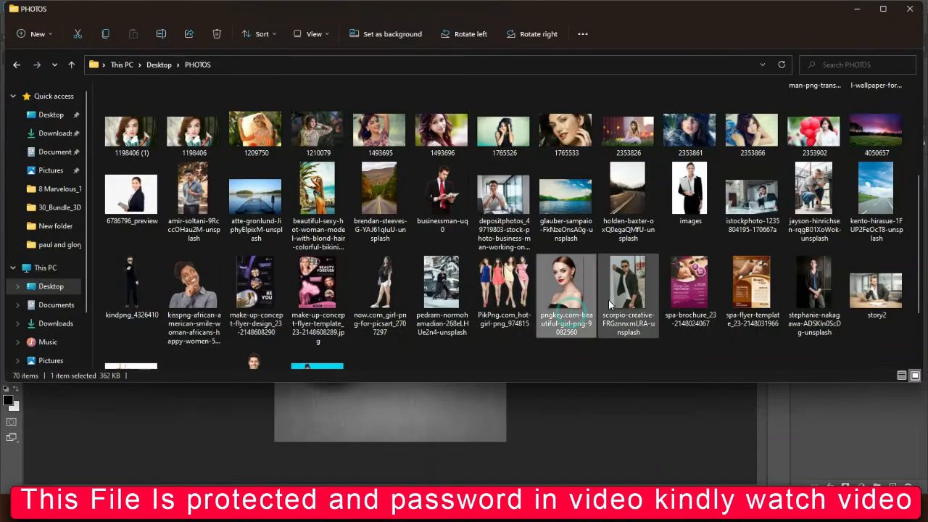
{"action": "left_click_drag", "start_coordinate": [751, 131], "coordinate": [469, 385]}
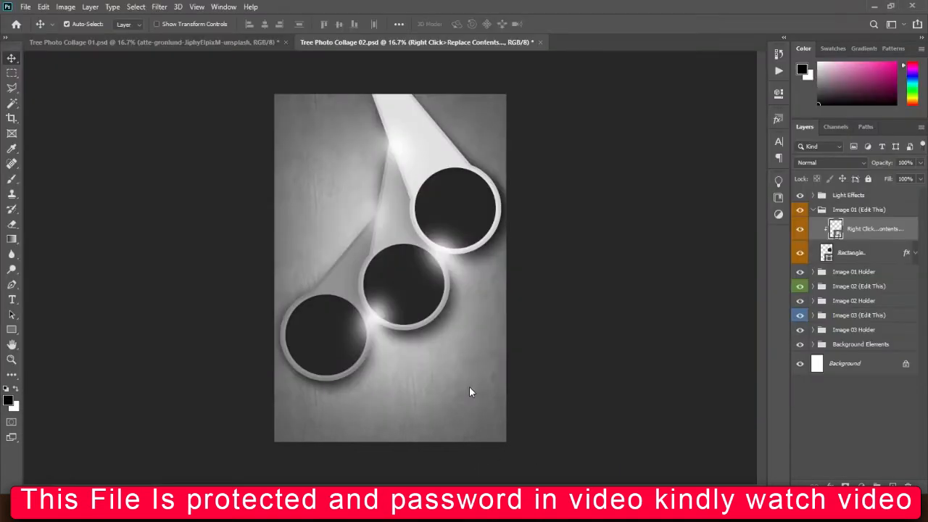
{"action": "key", "text": "Return"}
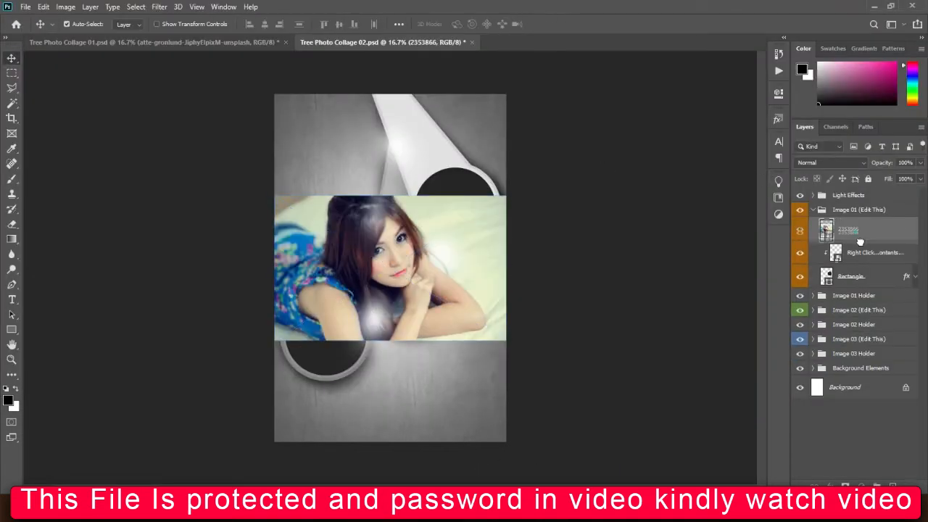
{"action": "left_click_drag", "start_coordinate": [859, 241], "coordinate": [860, 262]}
Transform photo 2353866 so the woman's face fits inside the collage's upper-right circle
{"action": "key", "text": "ctrl+t"}
{"action": "left_click_drag", "start_coordinate": [421, 240], "coordinate": [486, 199]}
{"action": "key", "text": "Return"}
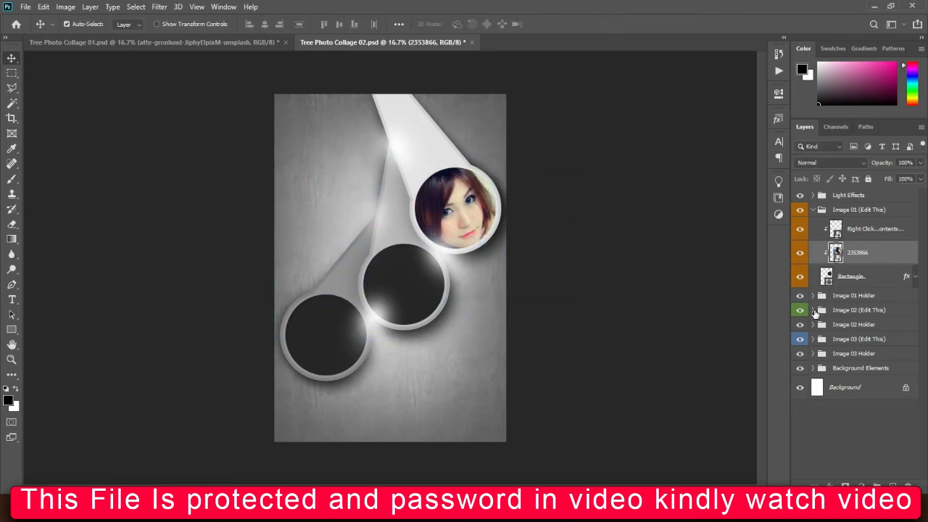
Place photo 2353861 from the PHOTOS folder in the Image 02 (Edit This) group and clip it beneath the placeholder layer
{"action": "left_click", "coordinate": [814, 310]}
{"action": "left_click", "coordinate": [841, 330]}
{"action": "mouse_move", "coordinate": [632, 511]}
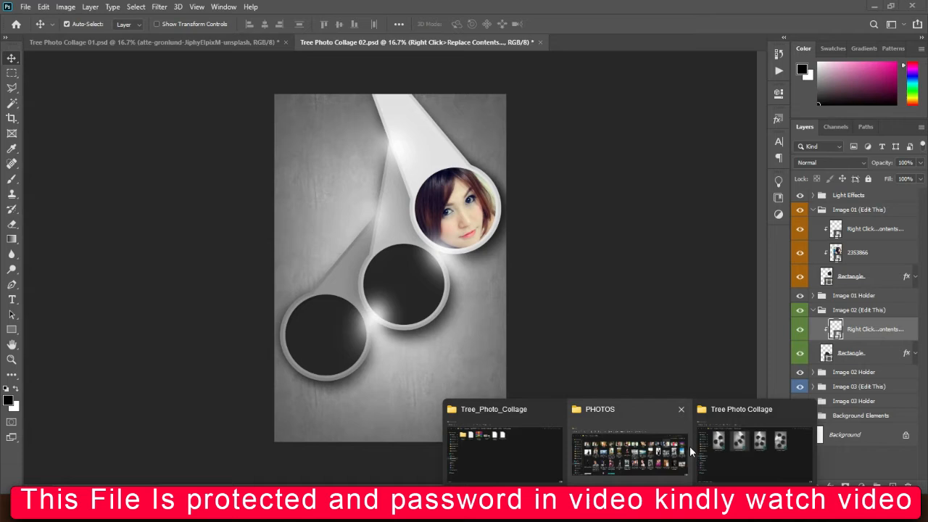
{"action": "left_click", "coordinate": [631, 444]}
{"action": "left_click", "coordinate": [694, 117]}
{"action": "left_click_drag", "start_coordinate": [366, 385], "coordinate": [383, 424]}
{"action": "key", "text": "Return"}
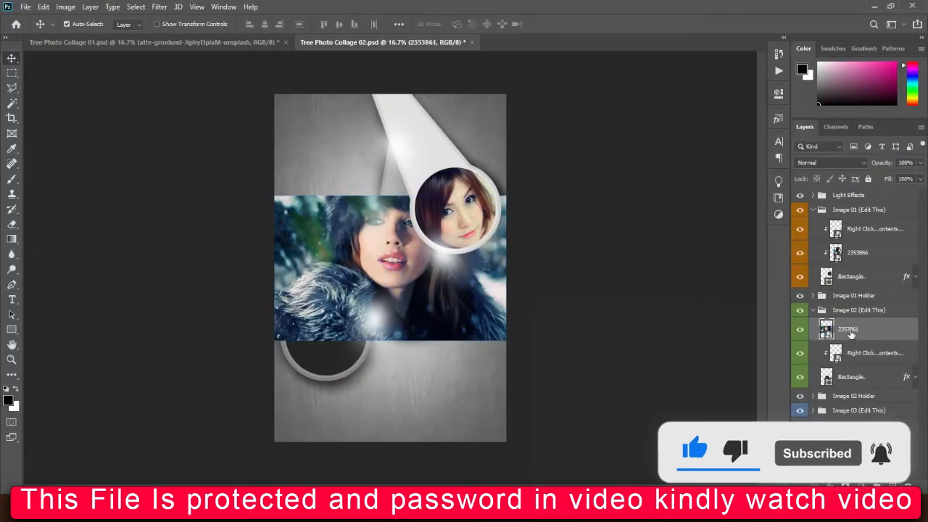
{"action": "left_click_drag", "start_coordinate": [834, 332], "coordinate": [834, 363]}
{"action": "left_click", "coordinate": [797, 341], "text": "alt"}
Scale photo 2353861 down and position the face inside the collage's middle circle
{"action": "key", "text": "ctrl+t"}
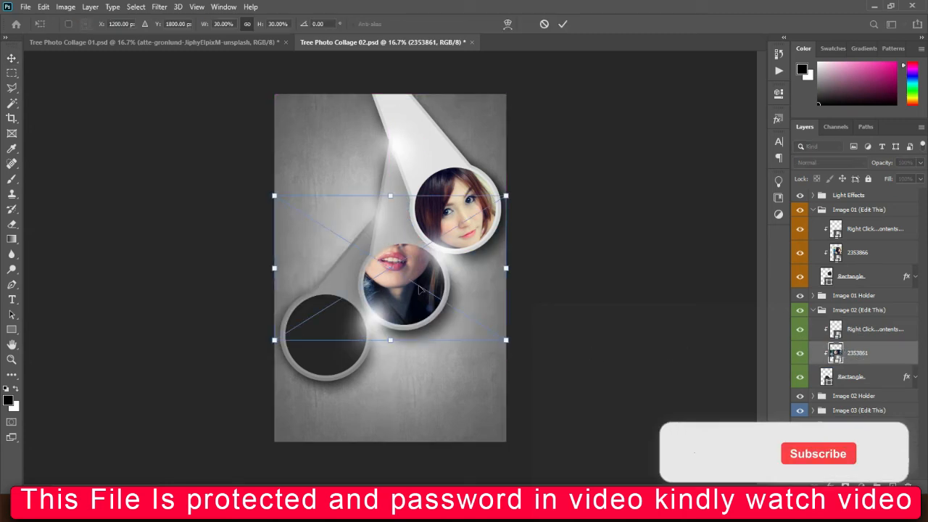
{"action": "left_click_drag", "start_coordinate": [390, 195], "coordinate": [394, 216]}
{"action": "left_click_drag", "start_coordinate": [400, 269], "coordinate": [402, 298]}
{"action": "key", "text": "Return"}
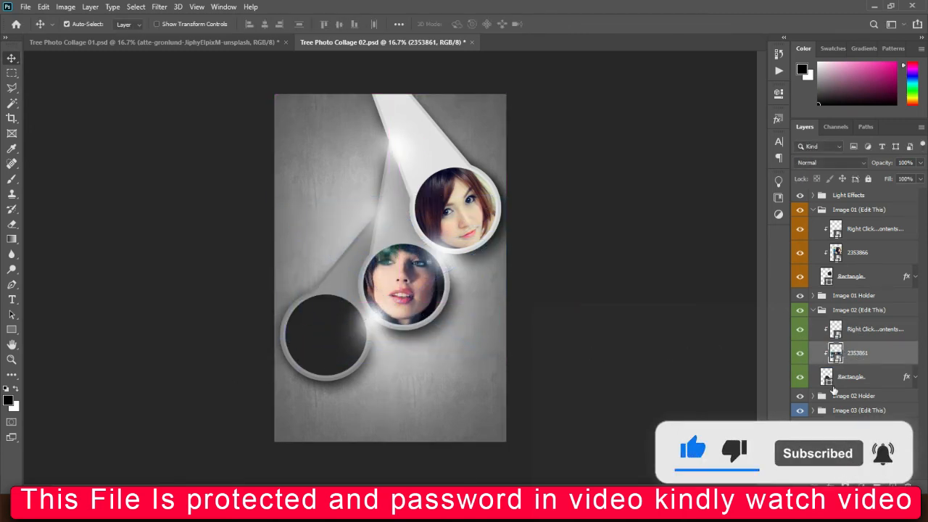
Place photo 1493696 from the PHOTOS folder in the Image 03 (Edit This) group and clip it beneath the placeholder layer
{"action": "left_click", "coordinate": [859, 411]}
{"action": "left_click", "coordinate": [812, 411]}
{"action": "left_click", "coordinate": [852, 429]}
{"action": "mouse_move", "coordinate": [633, 511]}
{"action": "left_click", "coordinate": [629, 465]}
{"action": "left_click_drag", "start_coordinate": [432, 125], "coordinate": [363, 369]}
{"action": "key", "text": "Return"}
{"action": "left_click_drag", "start_coordinate": [852, 441], "coordinate": [844, 463]}
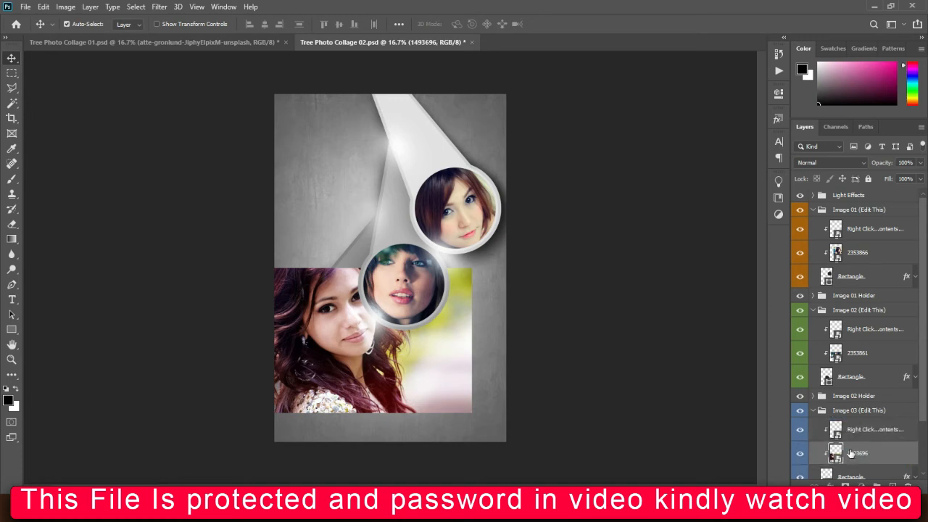
{"action": "key", "text": "ctrl+alt+g"}
Scale photo 1493696 to about 25.60% and position the face inside the collage's lower-left circle
{"action": "key", "text": "ctrl+t"}
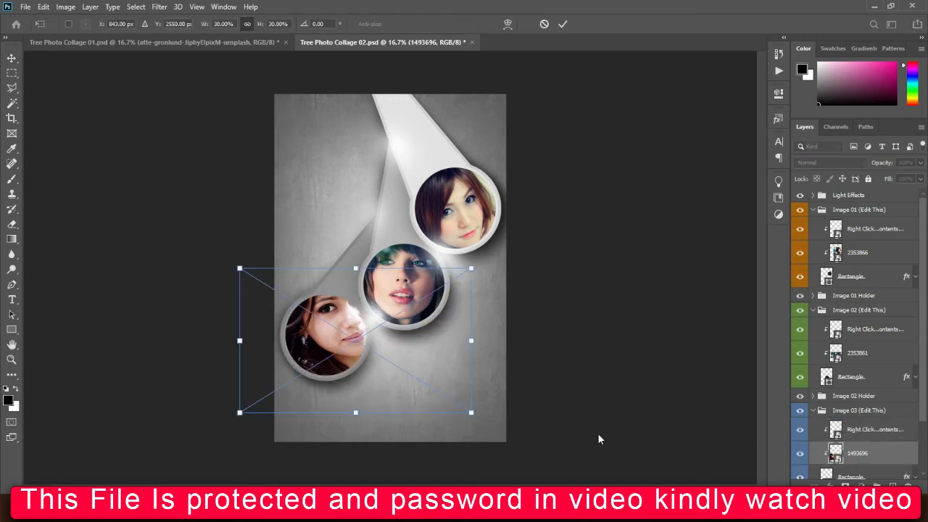
{"action": "left_click_drag", "start_coordinate": [356, 265], "coordinate": [355, 289]}
{"action": "left_click_drag", "start_coordinate": [354, 325], "coordinate": [331, 334]}
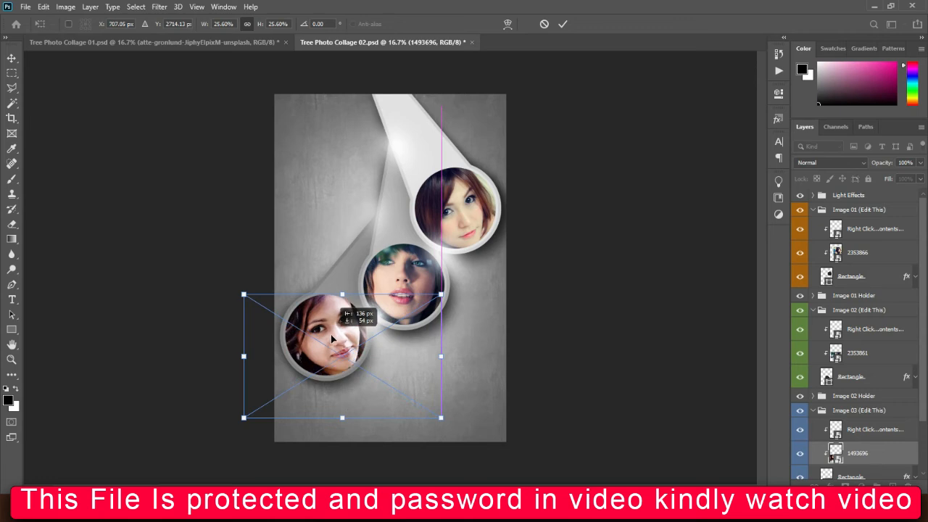
{"action": "key", "text": "Return"}
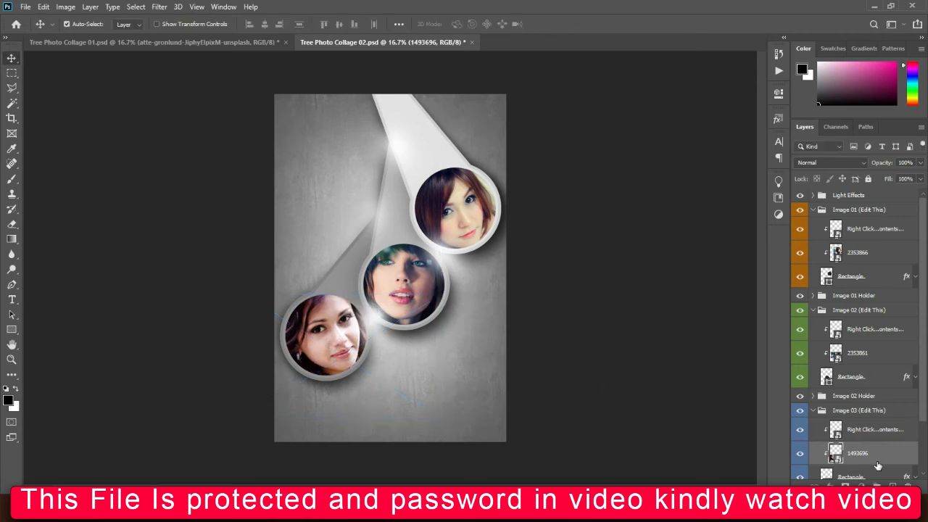
Add a Curves adjustment layer directly above the Background Elements group, try a different RGB curve, and reset it to the default
{"action": "scroll", "coordinate": [923, 358], "scroll_direction": "down", "scroll_amount": 2}
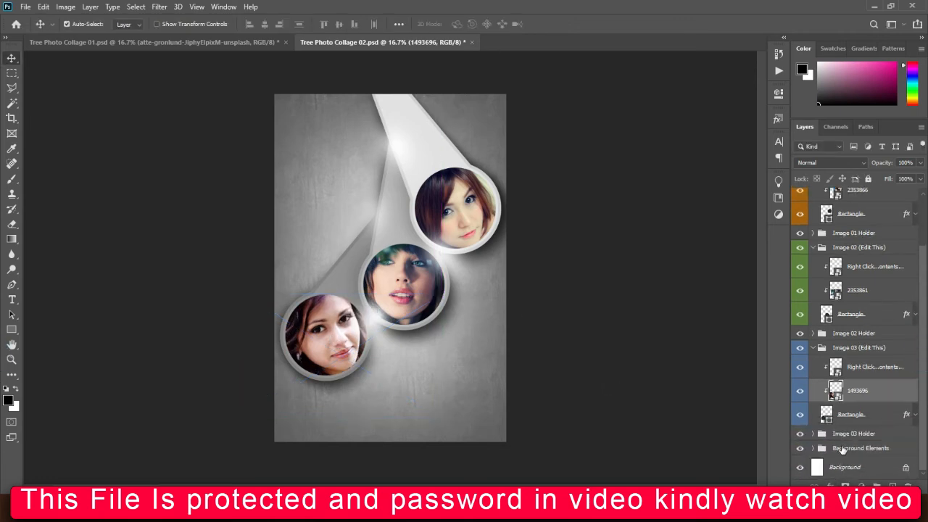
{"action": "left_click", "coordinate": [854, 449]}
{"action": "left_click", "coordinate": [860, 483]}
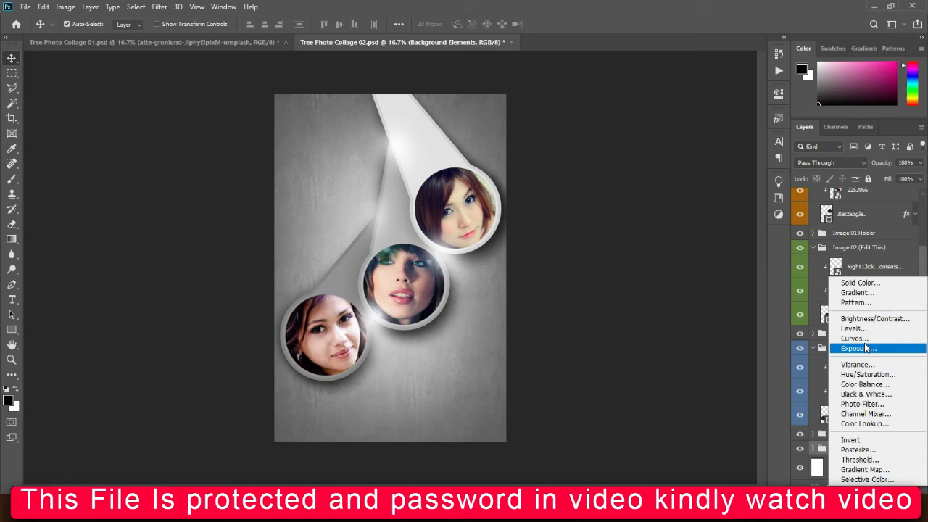
{"action": "left_click", "coordinate": [854, 339]}
{"action": "left_click_drag", "start_coordinate": [694, 207], "coordinate": [679, 219]}
{"action": "left_click", "coordinate": [712, 290]}
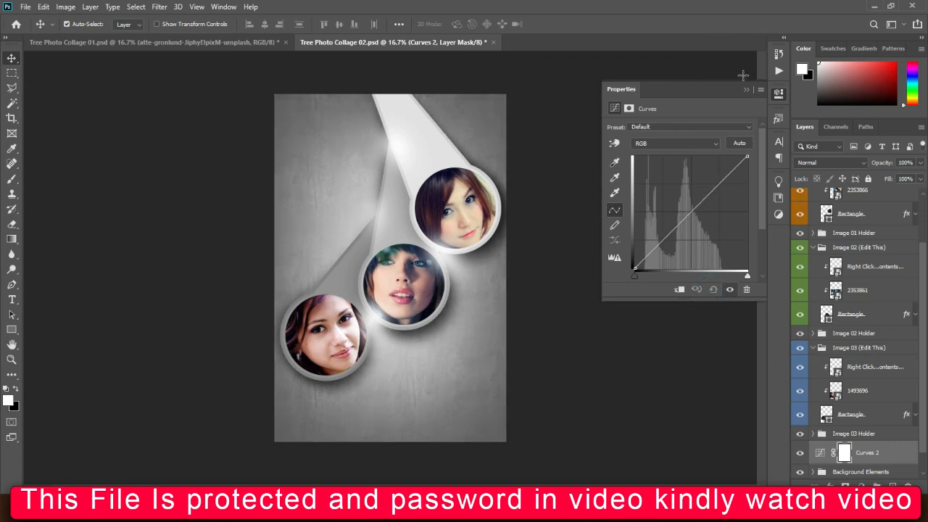
{"action": "left_click", "coordinate": [746, 90]}
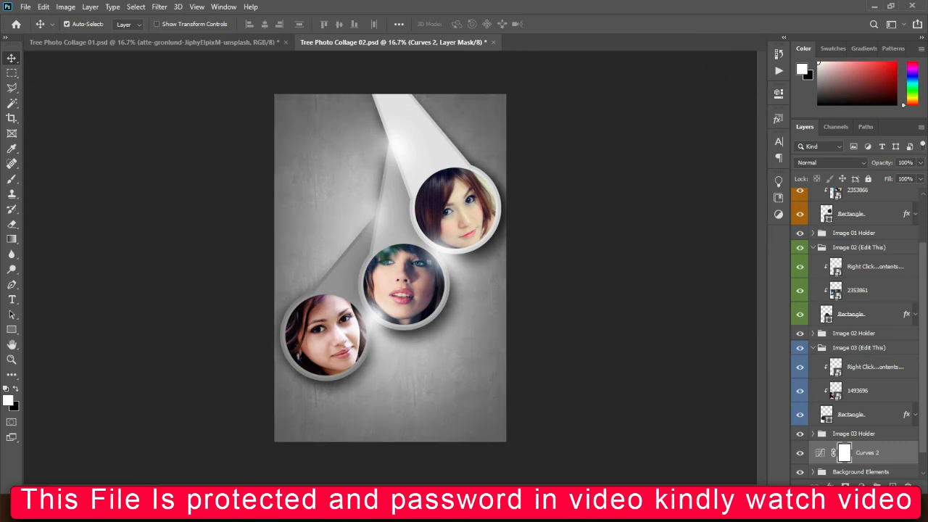
Open the Tree Photo Collage 04 template from the Tree Photo Collage folder and fit the whole canvas in view
{"action": "mouse_move", "coordinate": [631, 511]}
{"action": "left_click", "coordinate": [725, 448]}
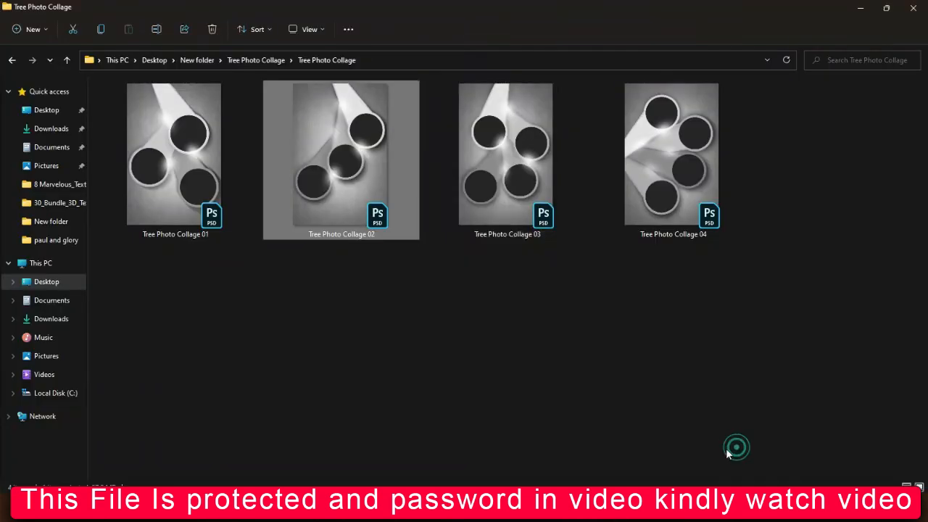
{"action": "double_click", "coordinate": [624, 145]}
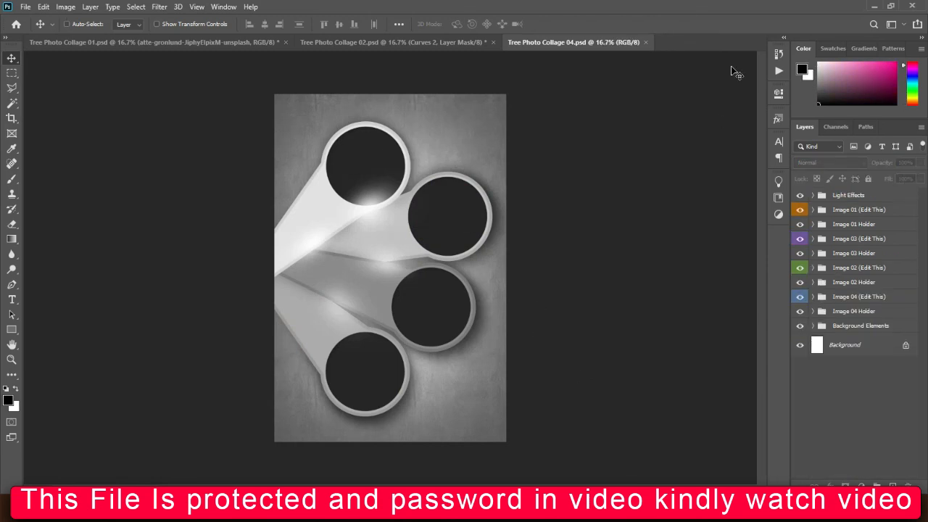
{"action": "key", "text": "ctrl+plus"}
{"action": "key", "text": "ctrl+plus"}
{"action": "key", "text": "ctrl+plus"}
{"action": "key", "text": "ctrl+plus"}
{"action": "key", "text": "ctrl+minus"}
{"action": "key", "text": "ctrl+minus"}
{"action": "key", "text": "ctrl+0"}
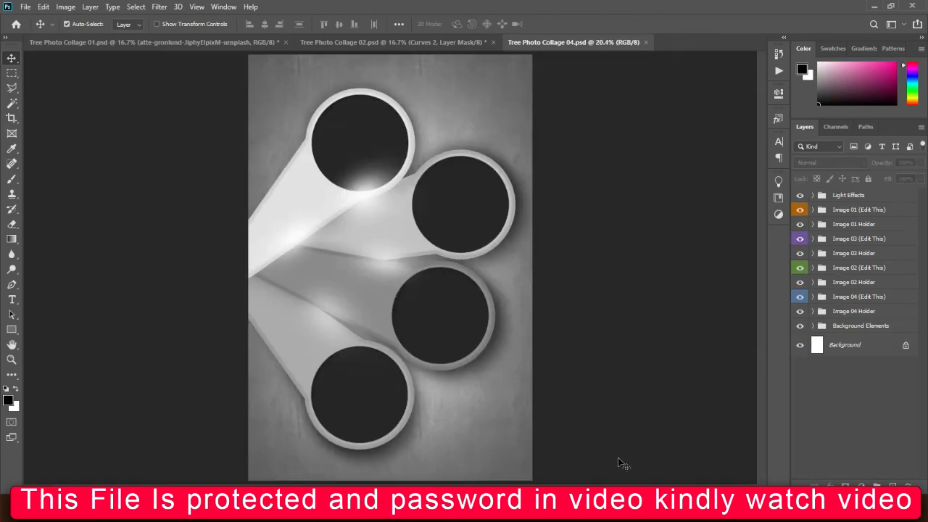
Open the Tree Photo Collage 03 template from the Tree Photo Collage folder
{"action": "left_click", "coordinate": [758, 459]}
{"action": "double_click", "coordinate": [534, 148]}
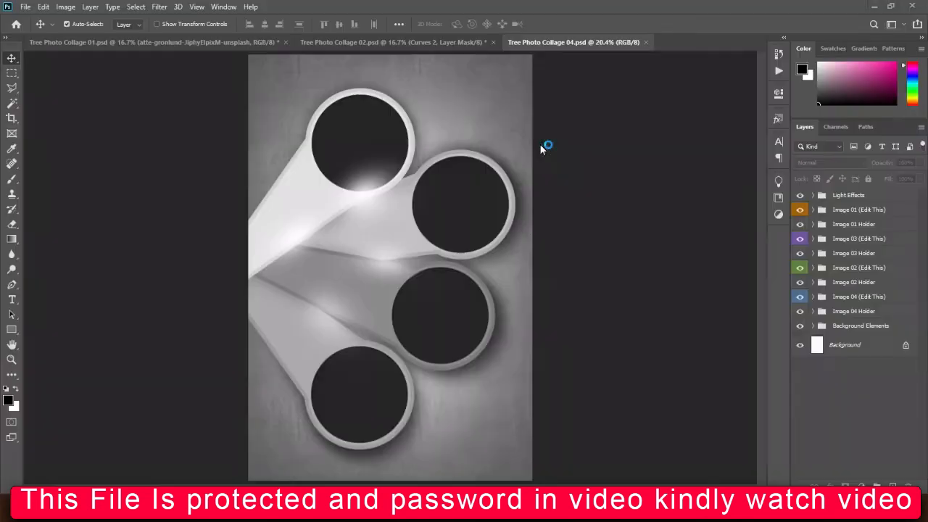